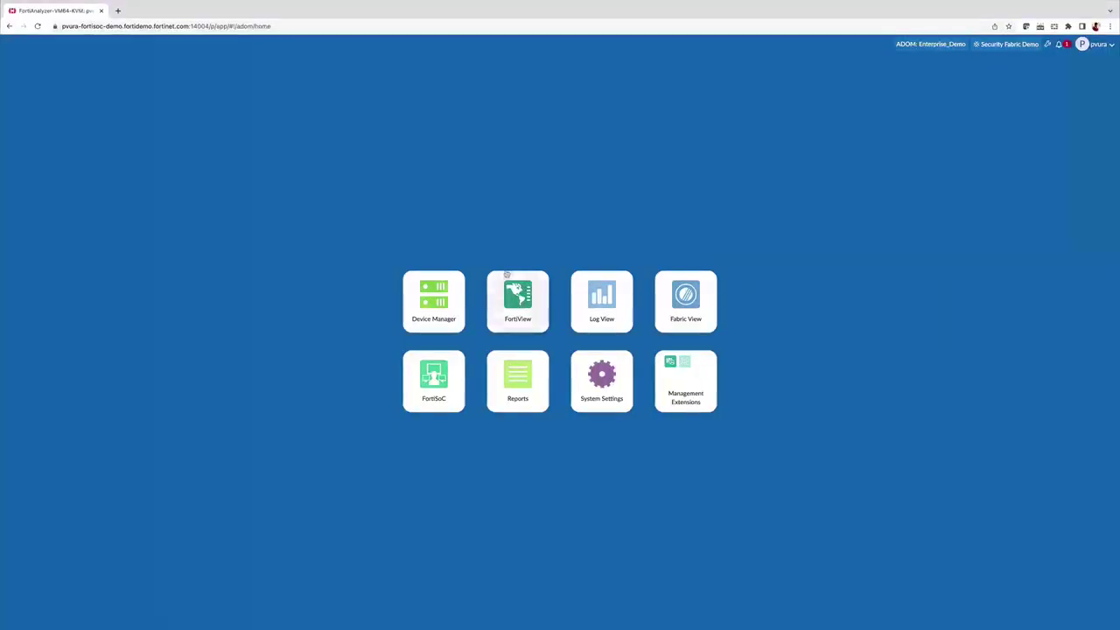
Open Device Manager to list logging devices with their VDOMs, log status, log rates and storage
left_click(433, 298)
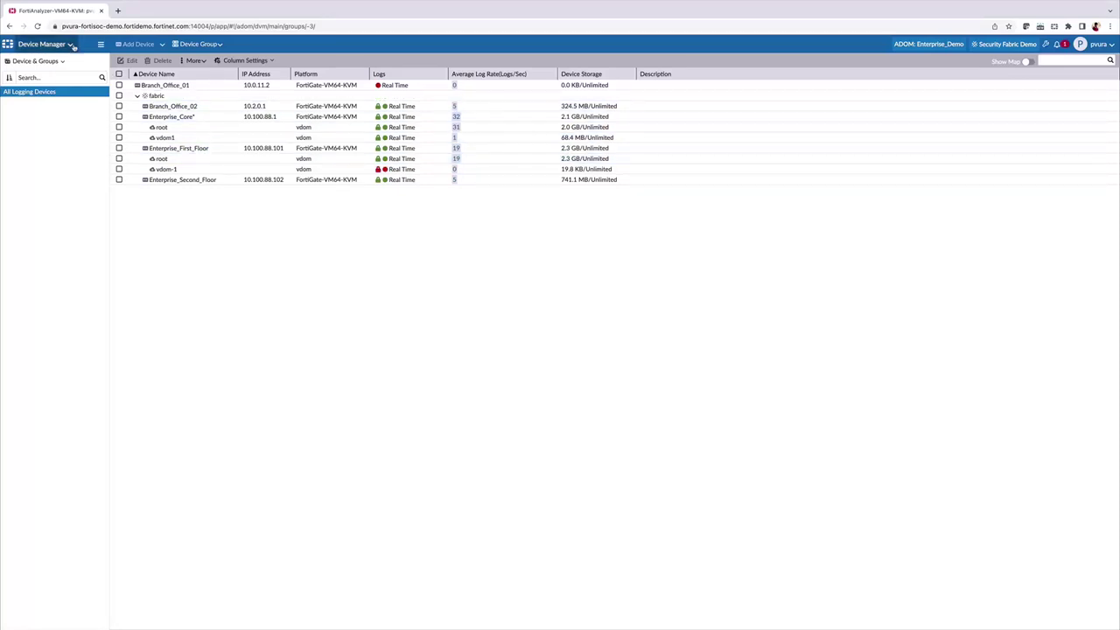
Switch from Device Manager to FortiView and bring up the Threats monitor dashboard
left_click(70, 45)
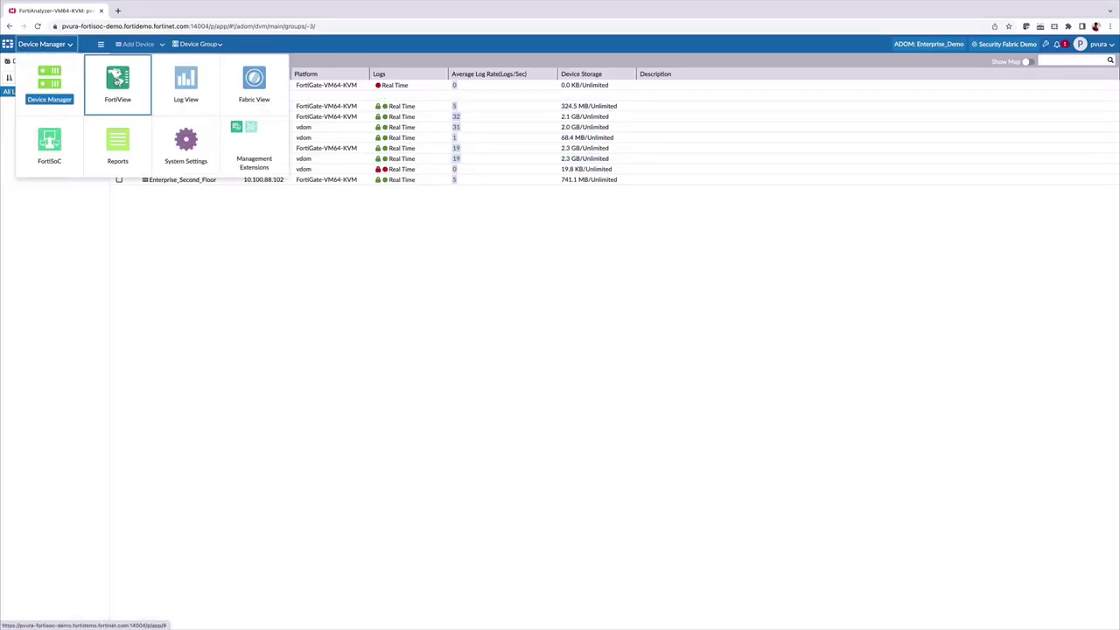
left_click(117, 80)
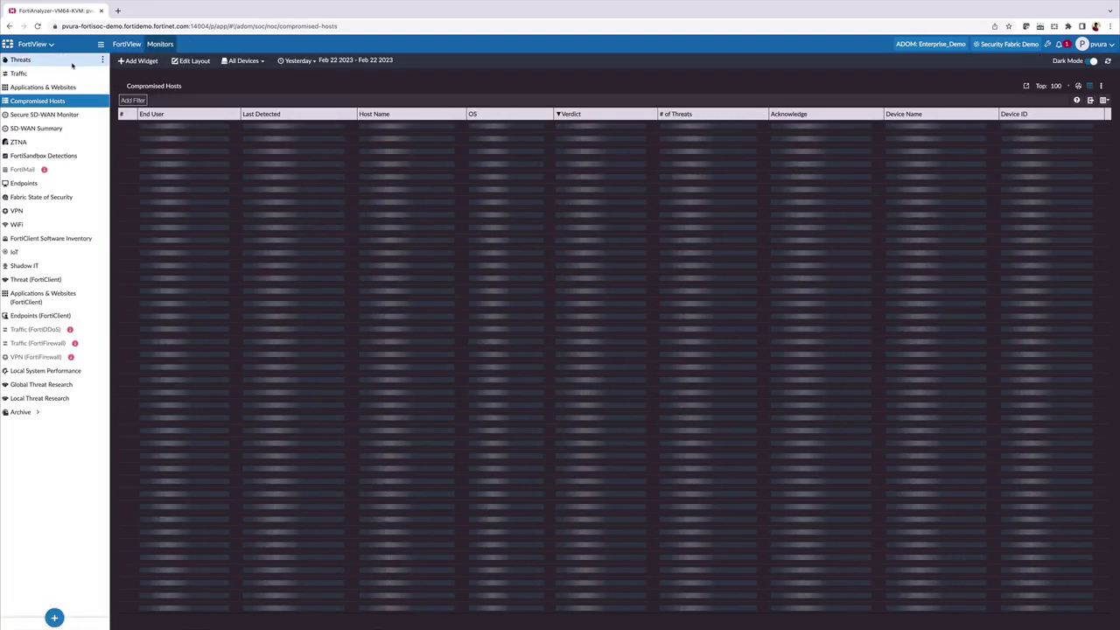
left_click(73, 62)
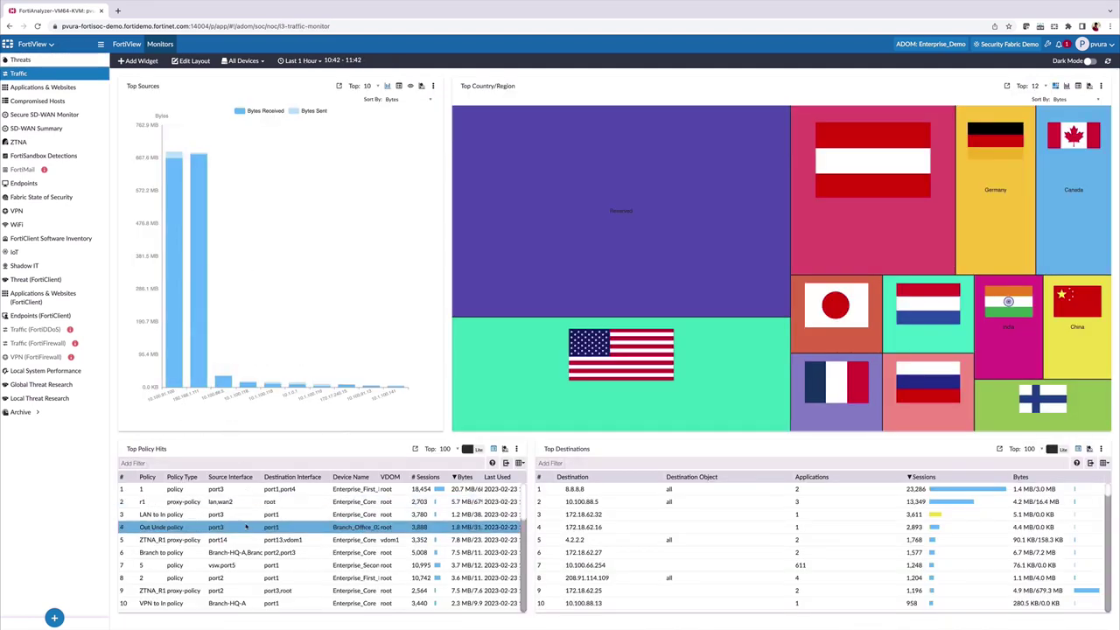
Review the Traffic monitor's Top Policy Hits and Top Destinations rankings, then move to ZTNA
scroll(247, 525, "down", 2)
scroll(247, 525, "down", 1)
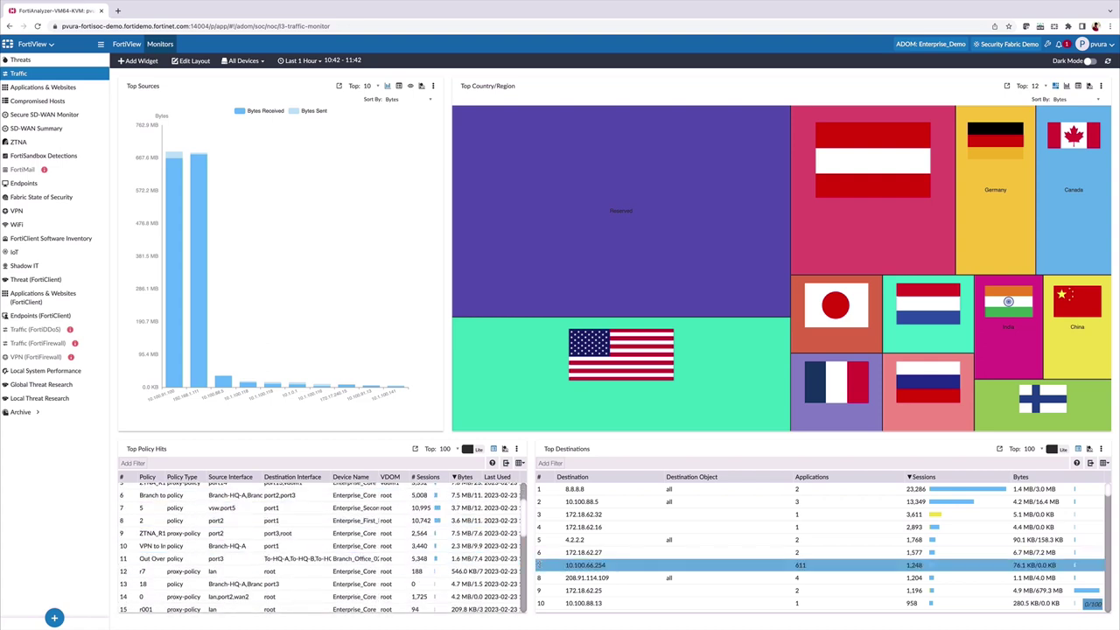
scroll(541, 568, "down", 2)
scroll(541, 569, "down", 2)
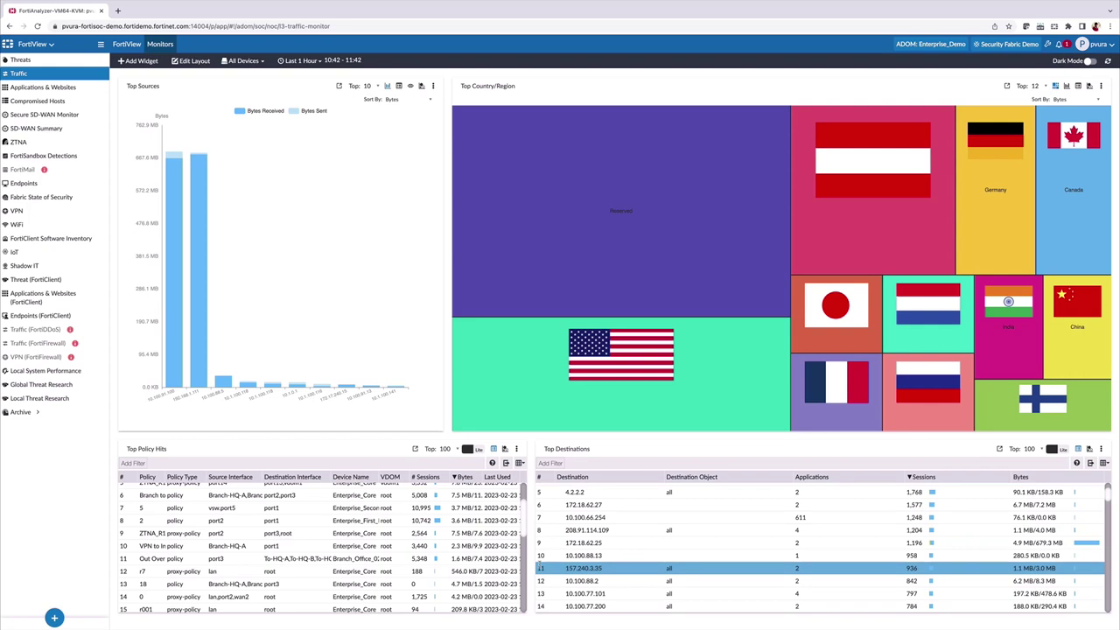
scroll(541, 569, "down", 2)
scroll(541, 567, "down", 1)
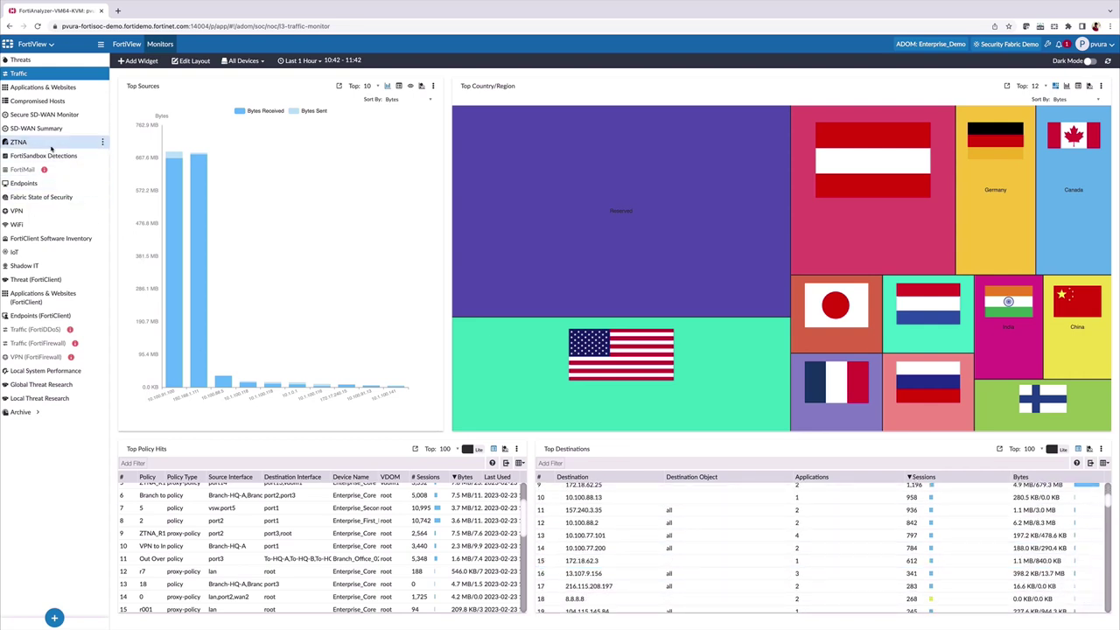
left_click(50, 145)
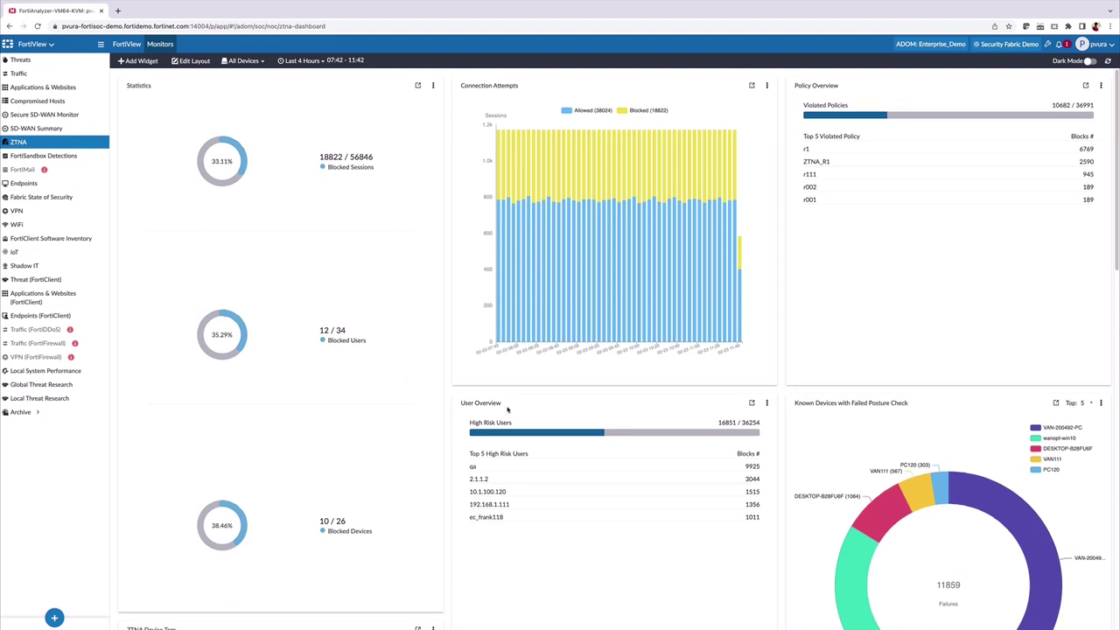
Look over the ZTNA dashboard, then list the 24 infected end users under Compromised Hosts
scroll(508, 410, "down", 2)
scroll(507, 410, "down", 2)
scroll(508, 409, "down", 2)
scroll(507, 410, "down", 2)
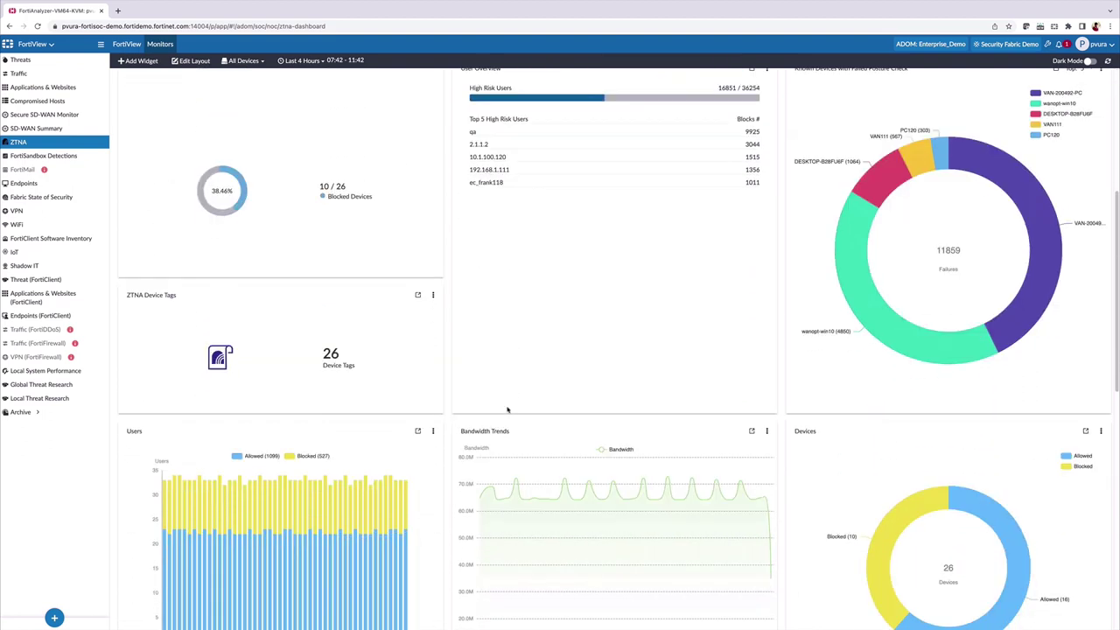
scroll(507, 410, "down", 1)
scroll(508, 410, "down", 1)
scroll(508, 410, "down", 1)
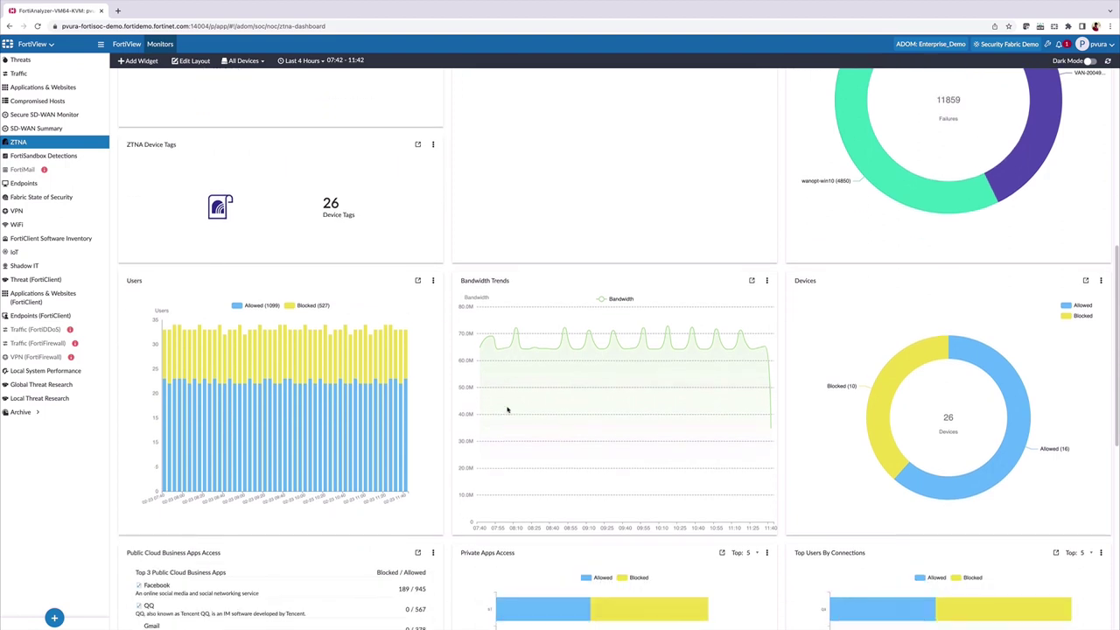
mouse_move(40, 100)
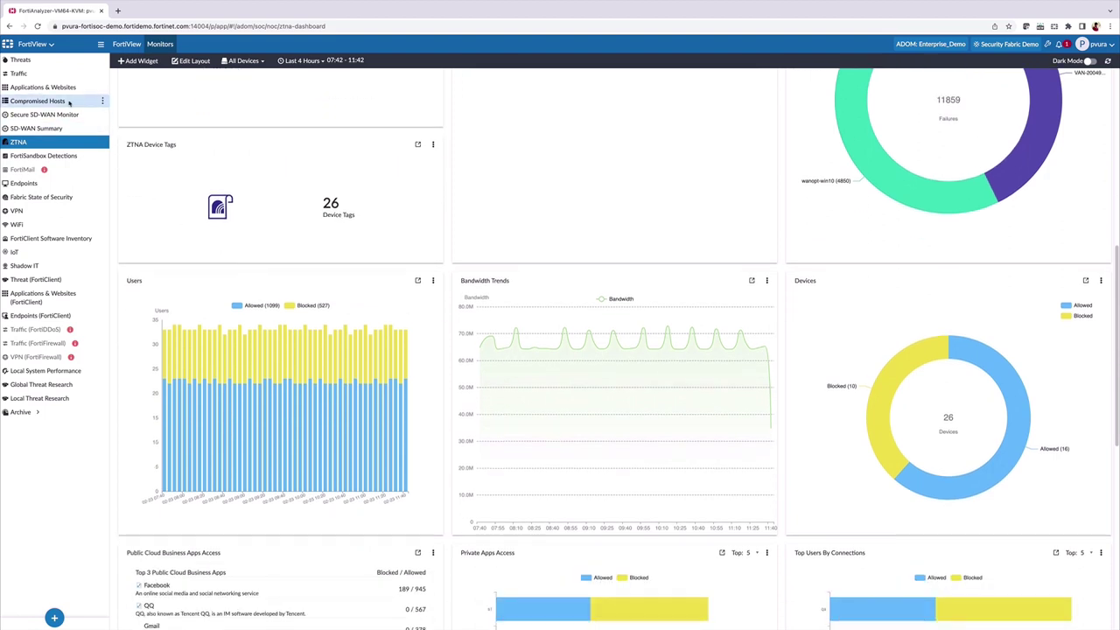
left_click(69, 103)
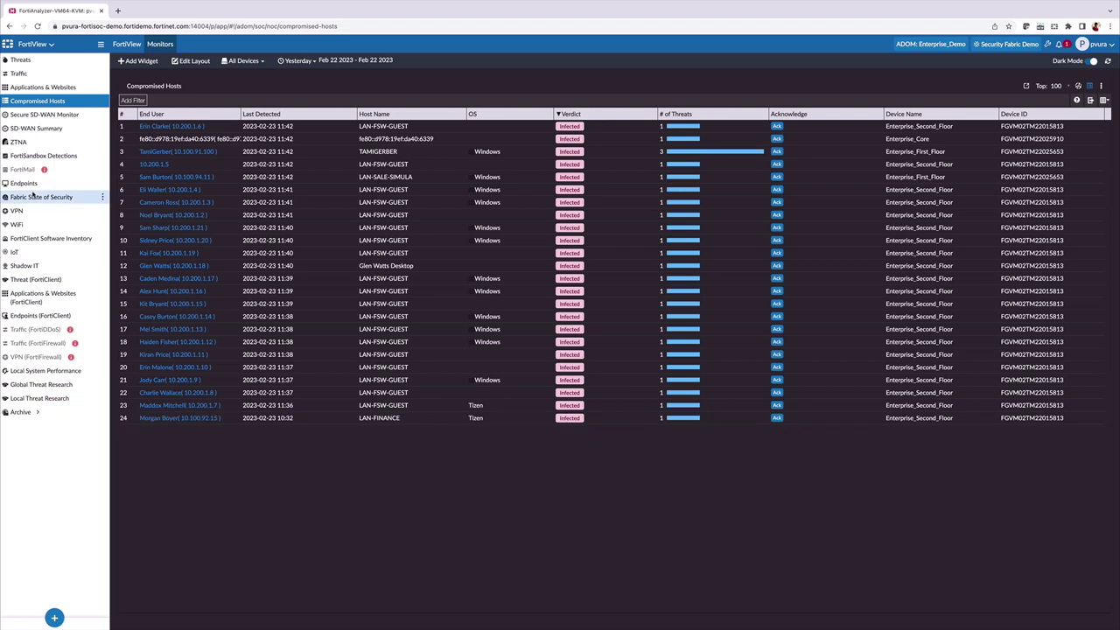
left_click(50, 44)
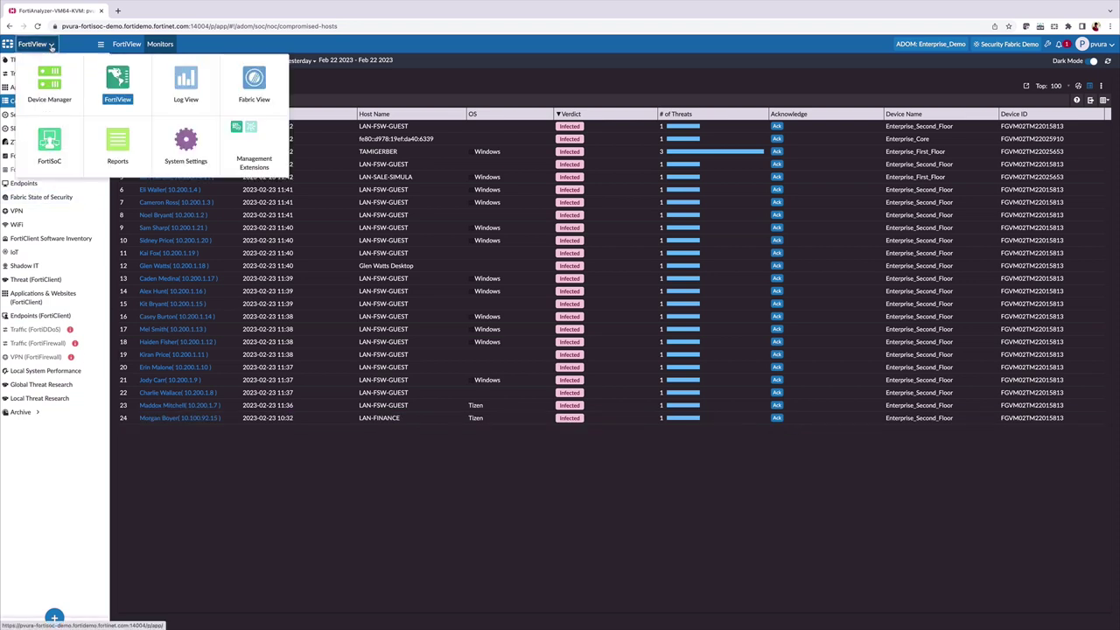
In FortiSoC, view the Playbooks, Incidents and Events dashboards, ending on 1,681 generated events
left_click(62, 140)
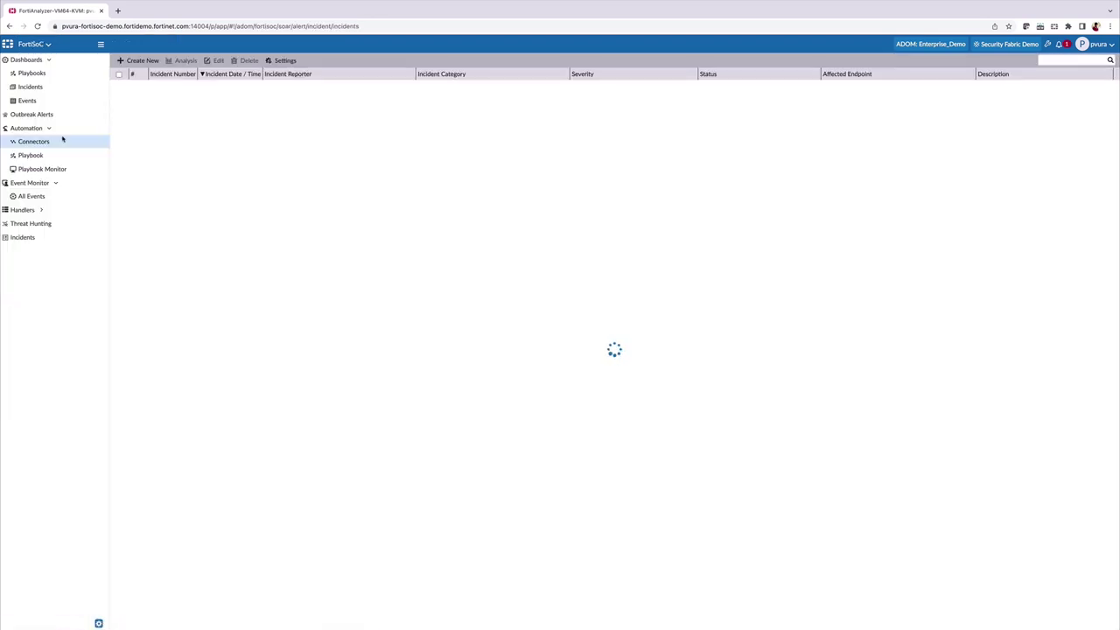
left_click(53, 62)
left_click(44, 72)
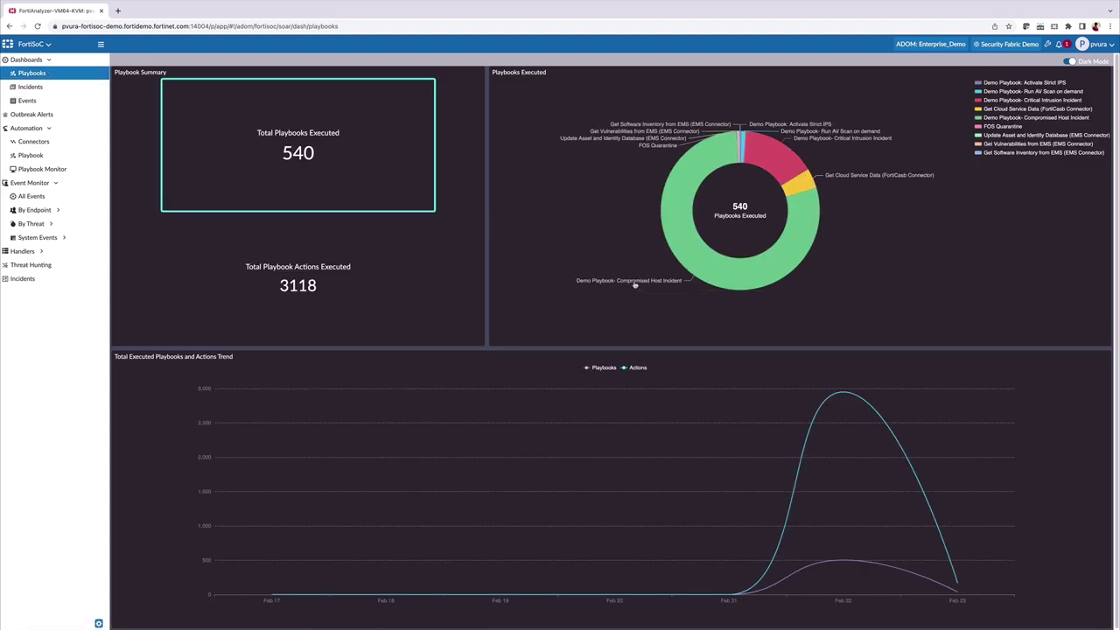
mouse_move(756, 232)
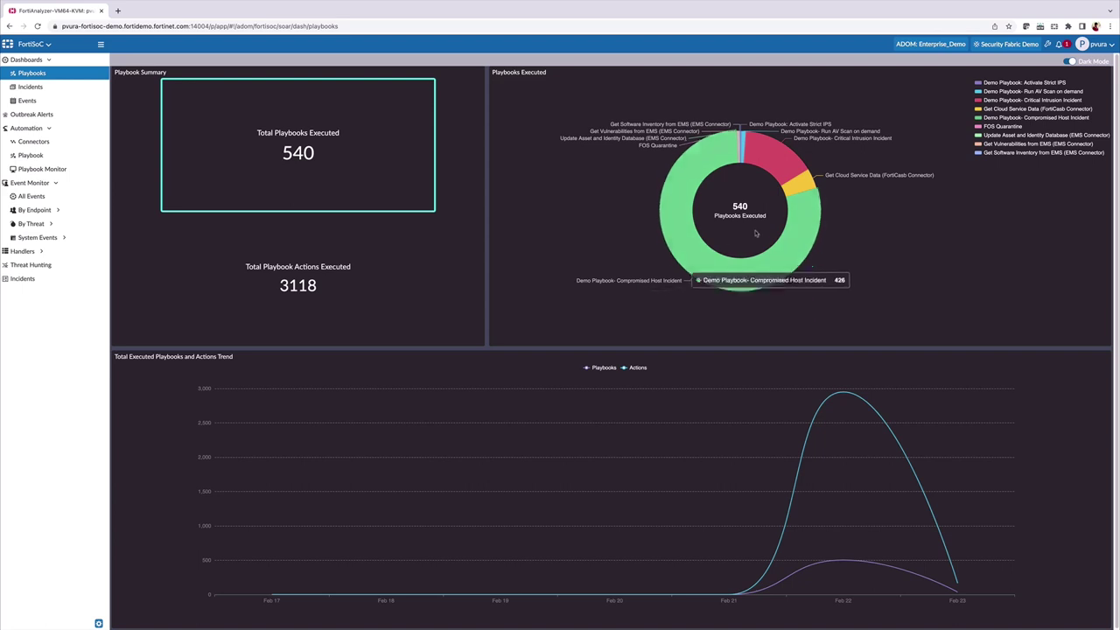
left_click(30, 87)
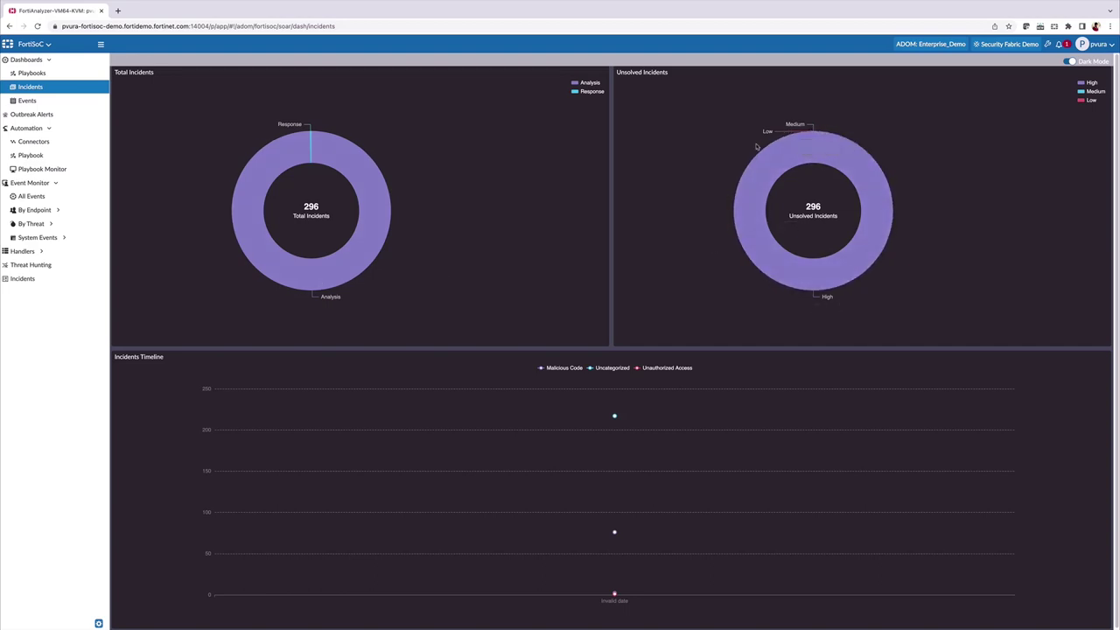
left_click(41, 102)
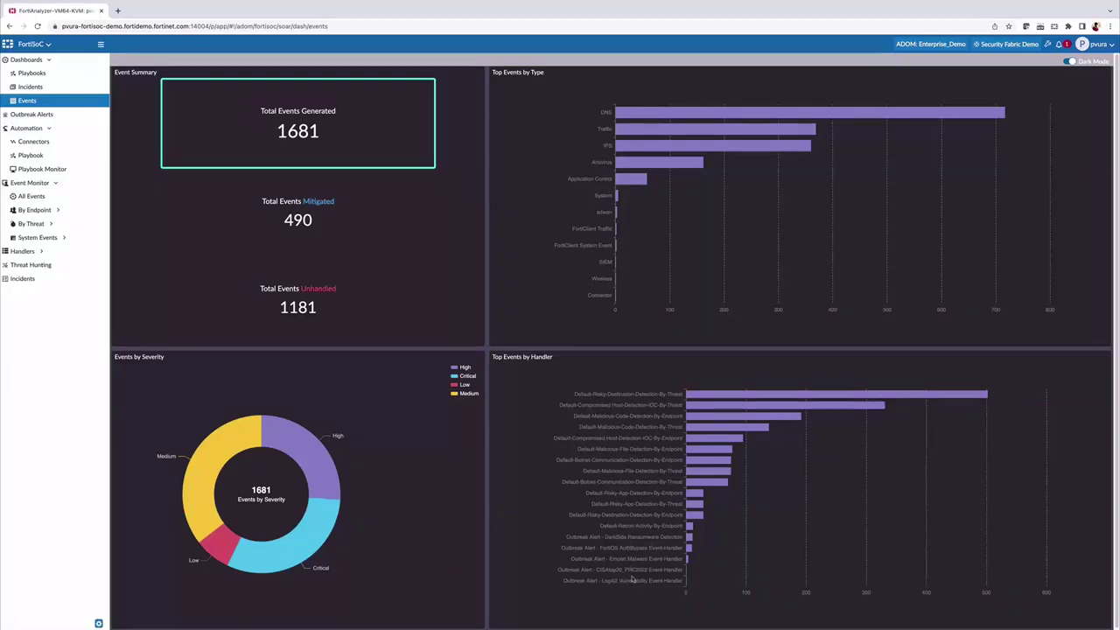
left_click(27, 251)
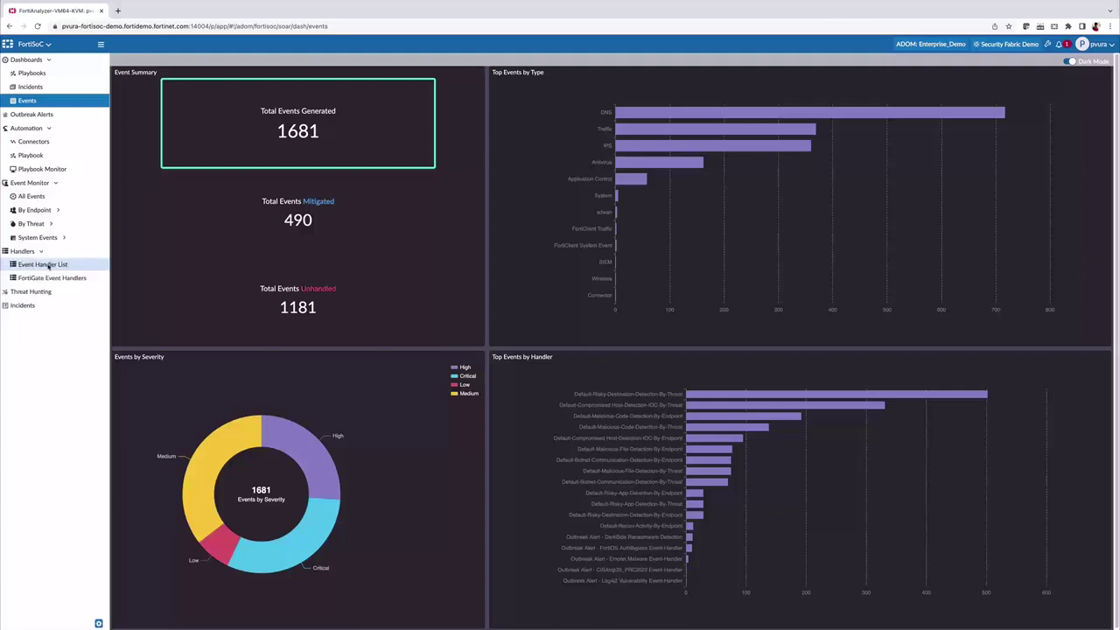
Inspect the 11 recon-activity filters and 15 risky-destination filters in the Event Handler List
left_click(48, 266)
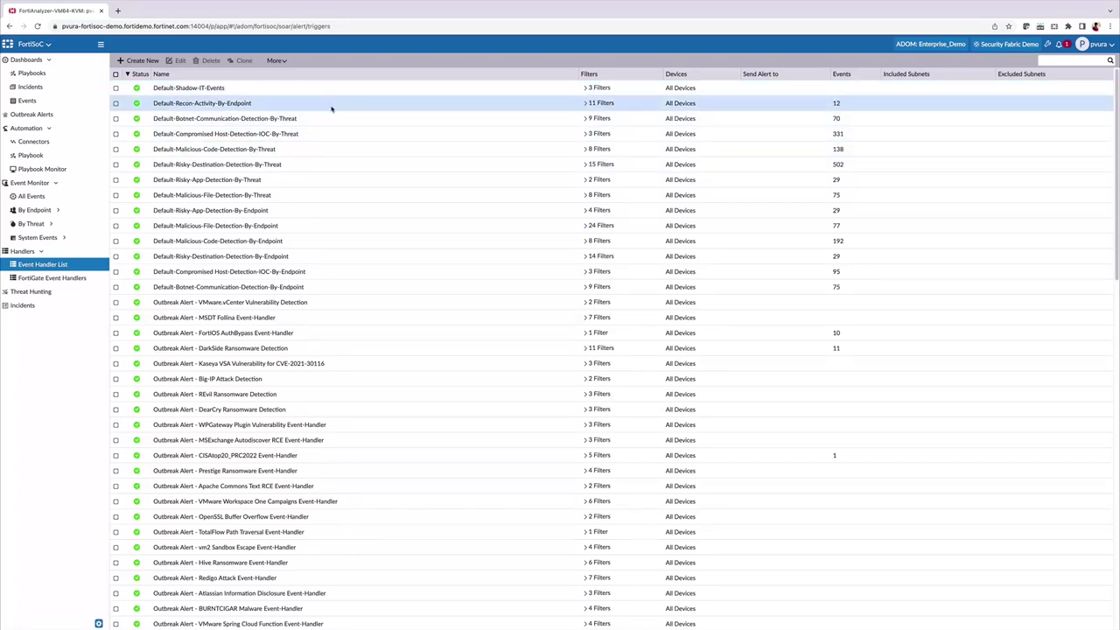
left_click(585, 104)
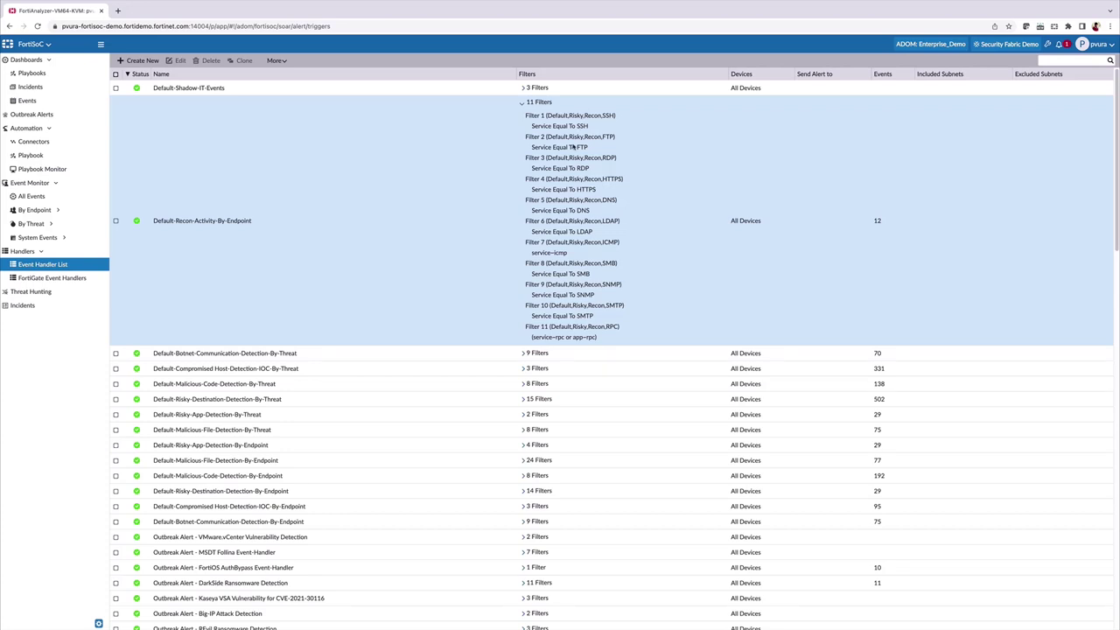
left_click(522, 102)
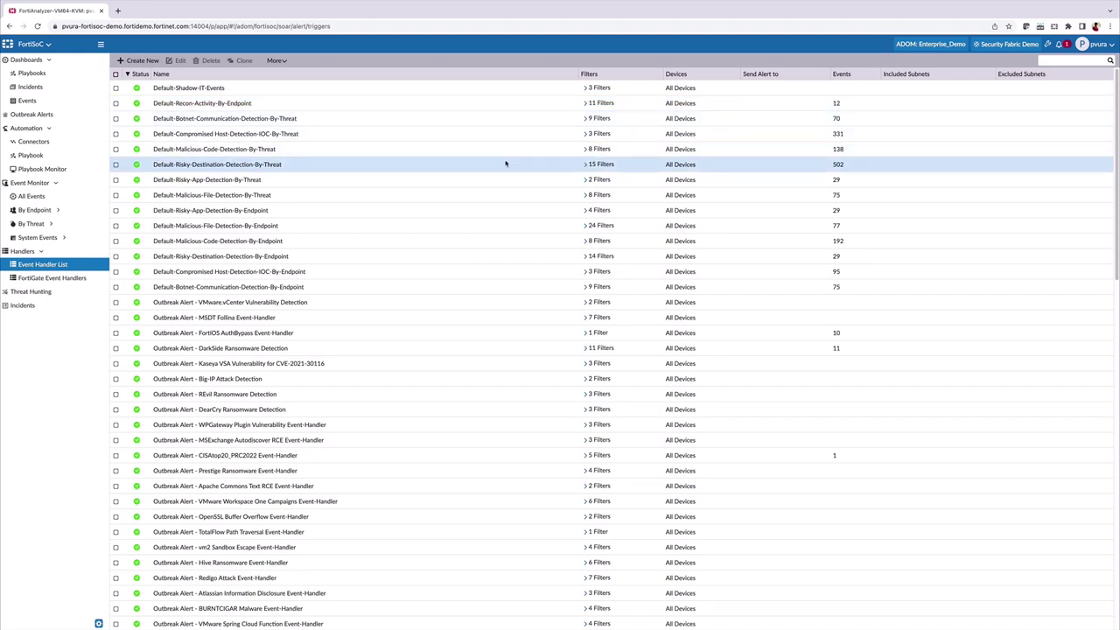
left_click(585, 164)
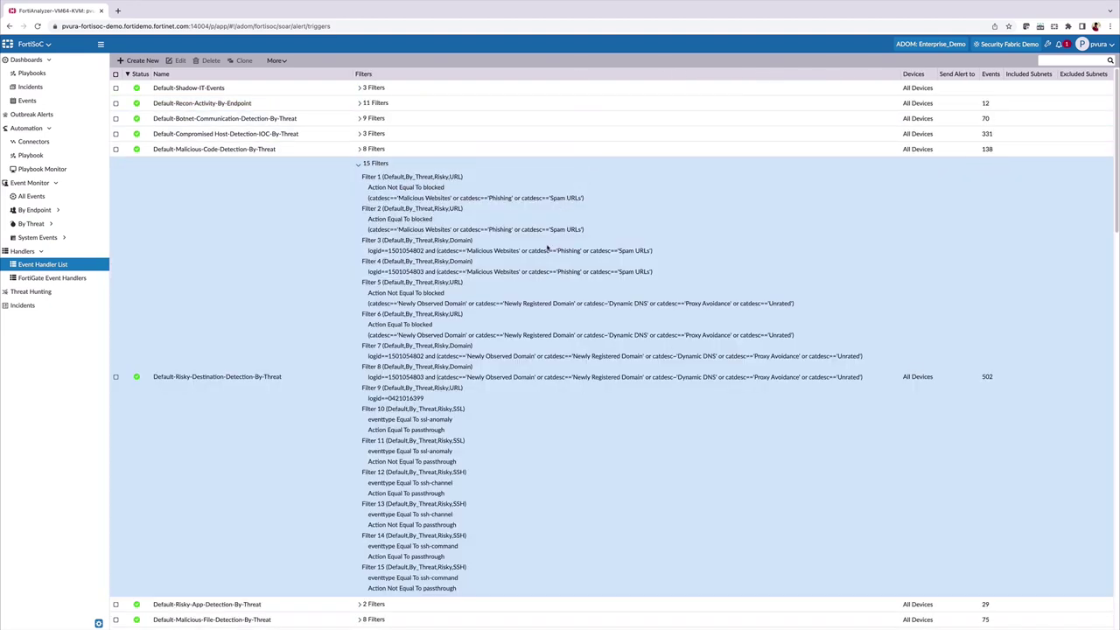
scroll(548, 248, "down", 2)
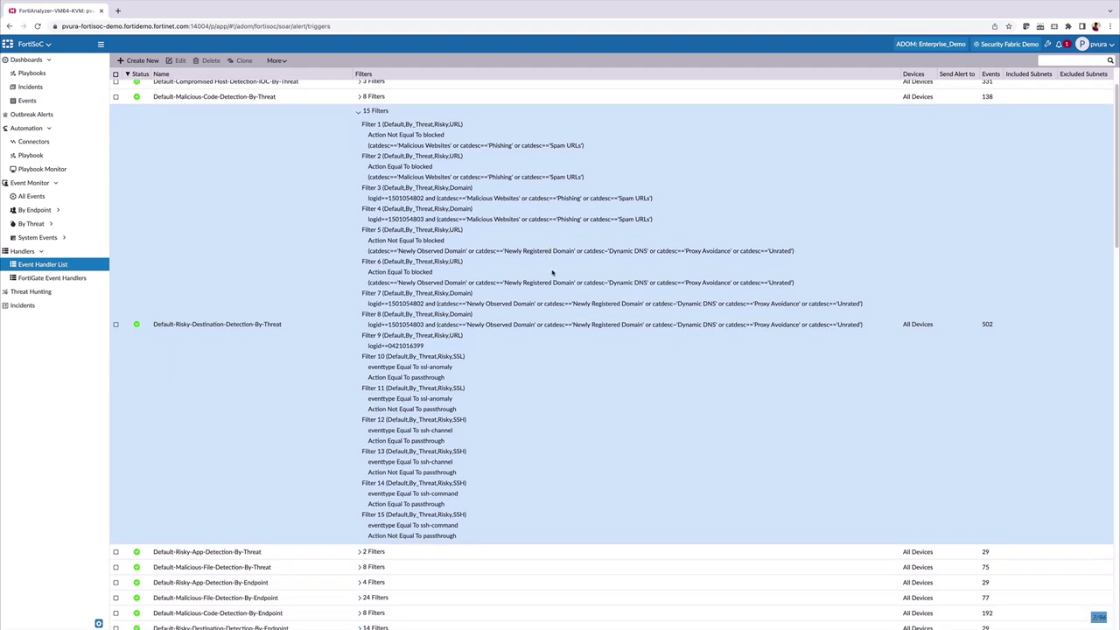
left_click(550, 301)
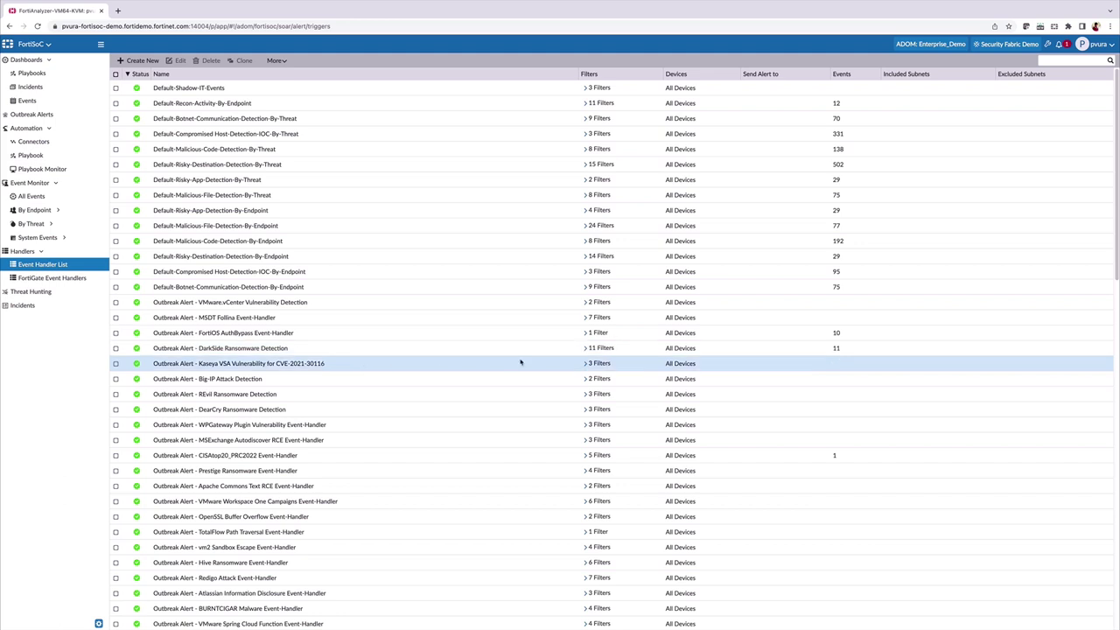
left_click(585, 349)
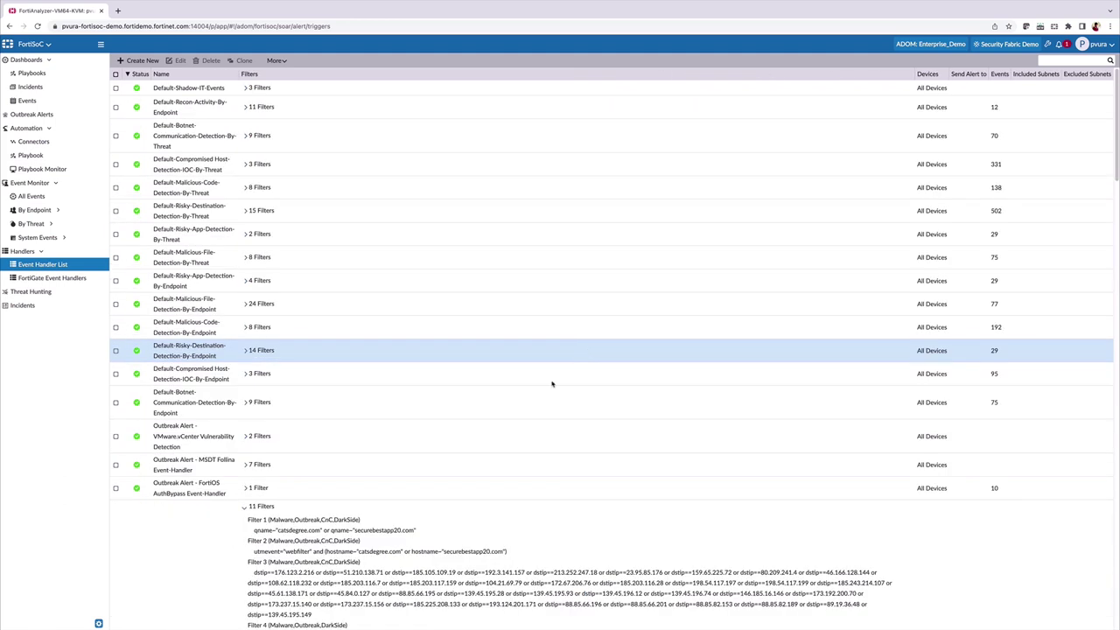
scroll(551, 383, "down", 1)
scroll(547, 402, "down", 1)
scroll(540, 425, "down", 1)
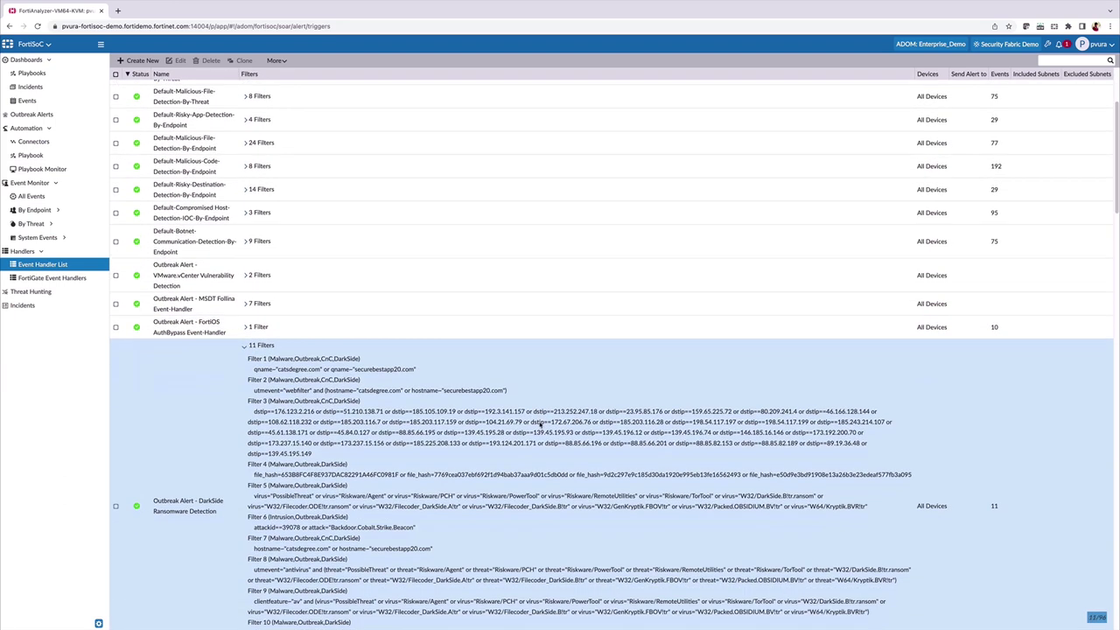
scroll(540, 425, "down", 1)
scroll(540, 424, "down", 1)
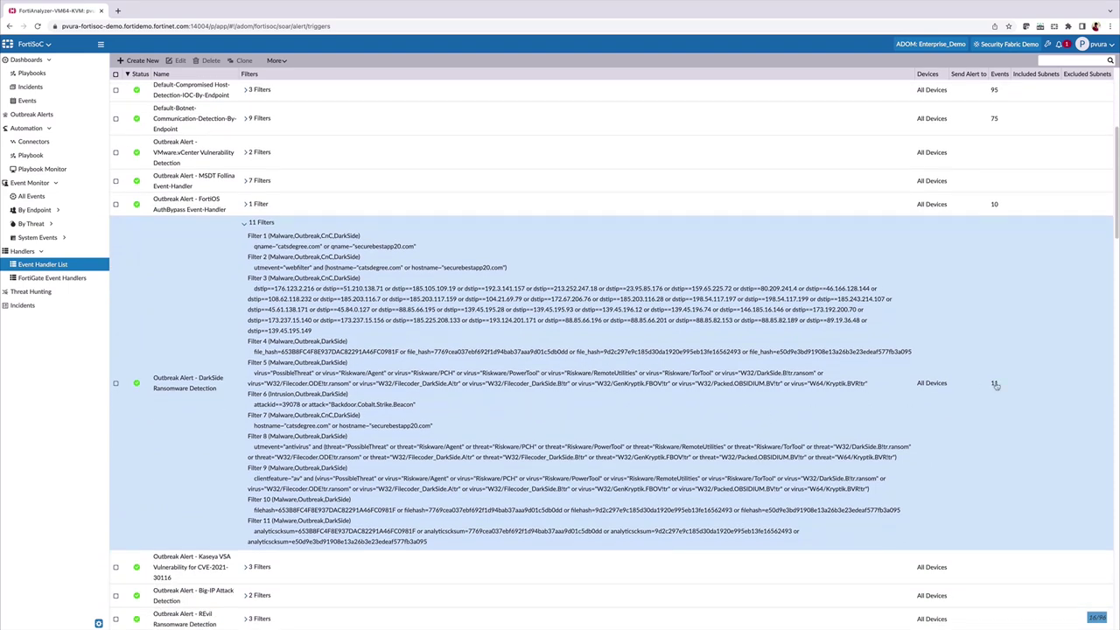
left_click(995, 385)
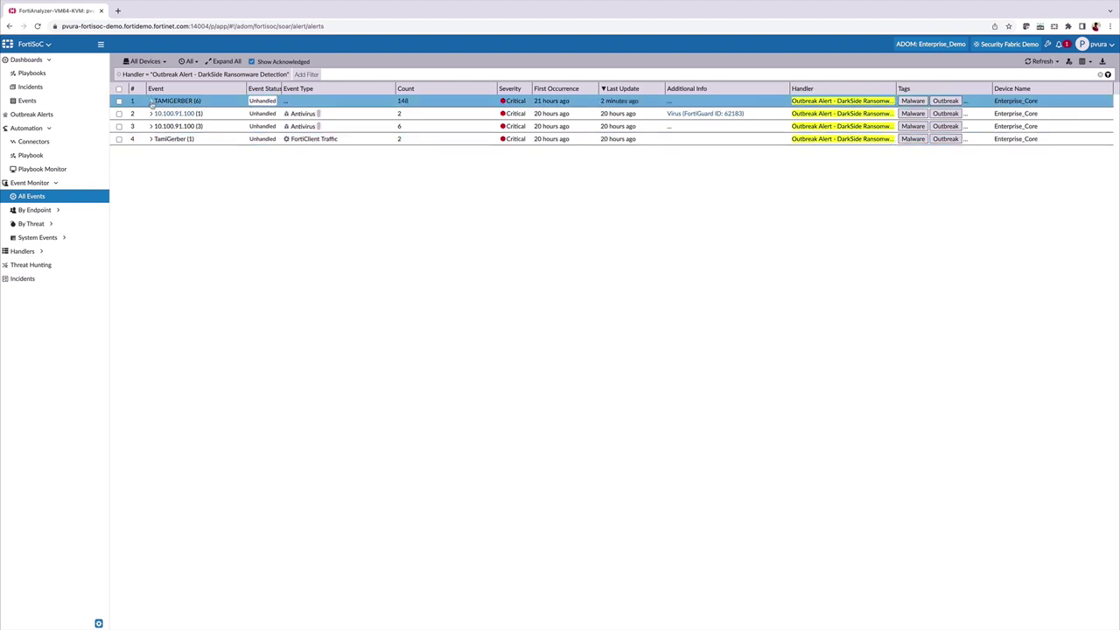
left_click(151, 100)
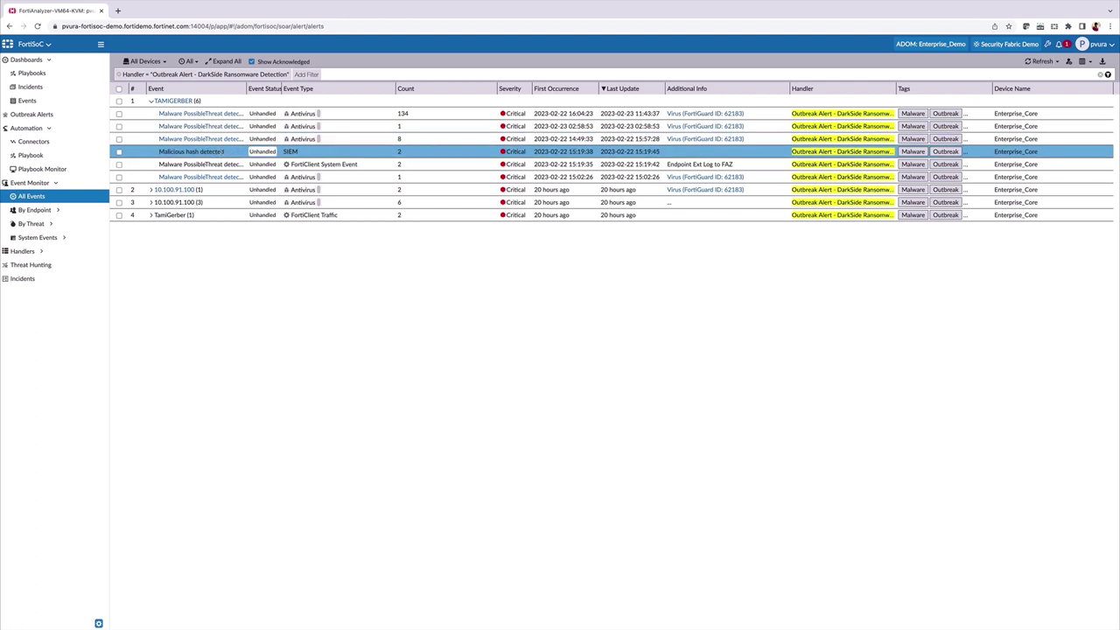
left_click(59, 211)
left_click(59, 224)
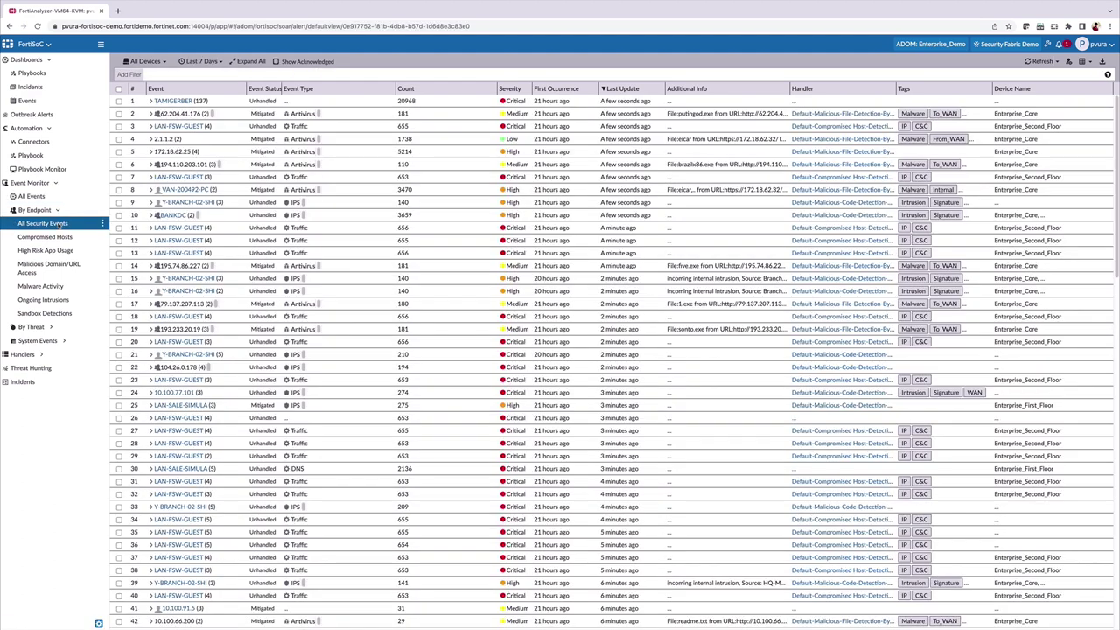
left_click(152, 102)
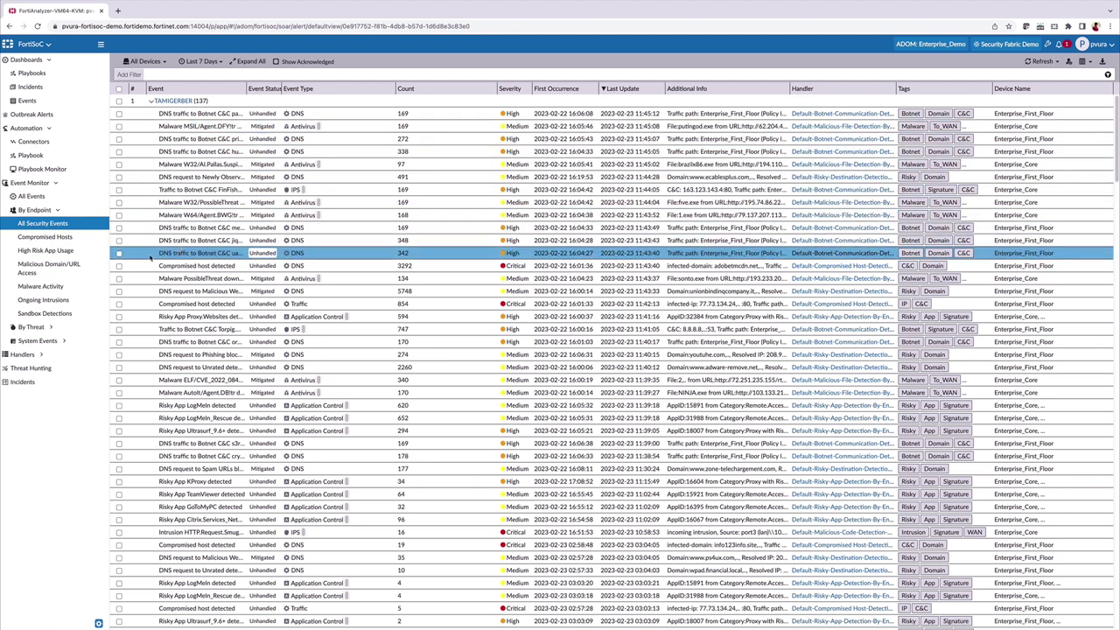
left_click(44, 286)
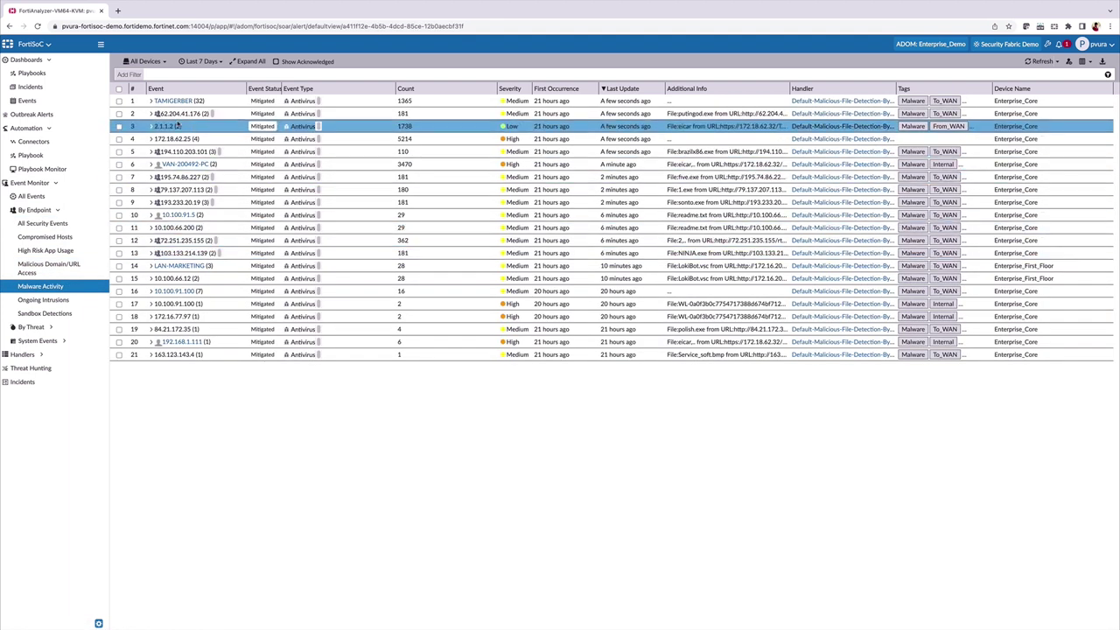
left_click(151, 101)
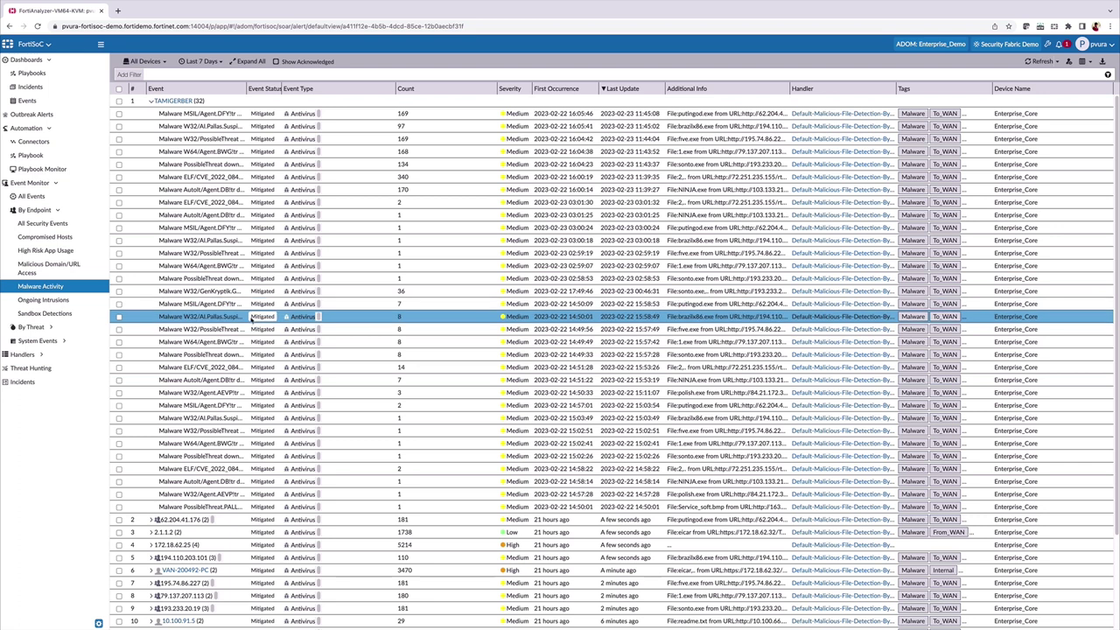
Open Automation > Playbook to see the enabled demo and connector playbooks
left_click(52, 156)
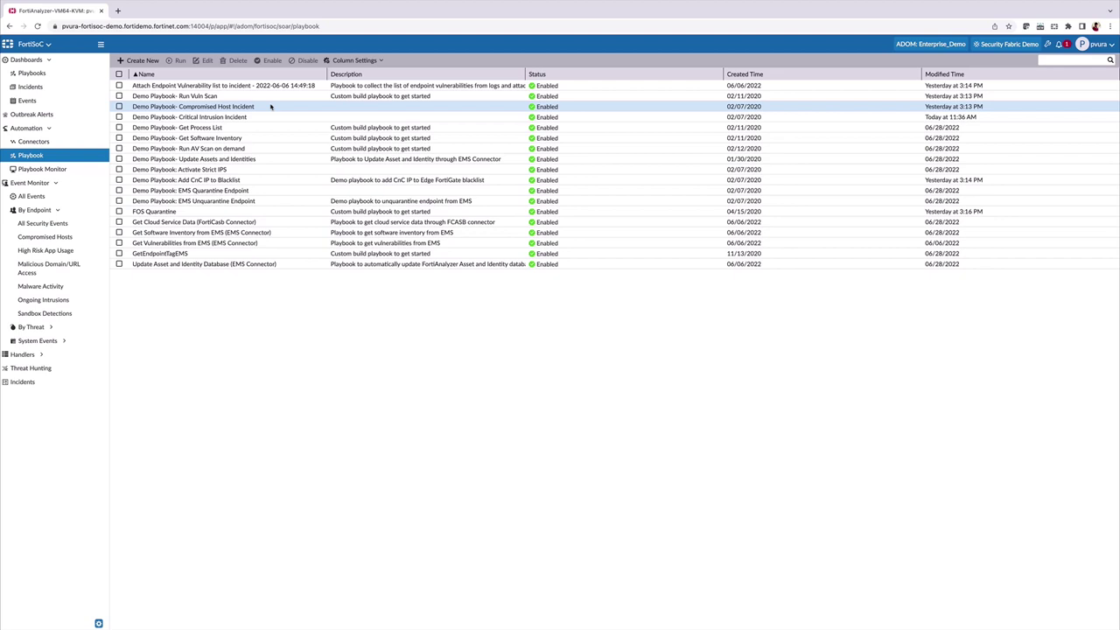
Open the Demo Playbook- Critical Intrusion Incident flow and review the GET_EVENTS step's Action options
double_click(264, 116)
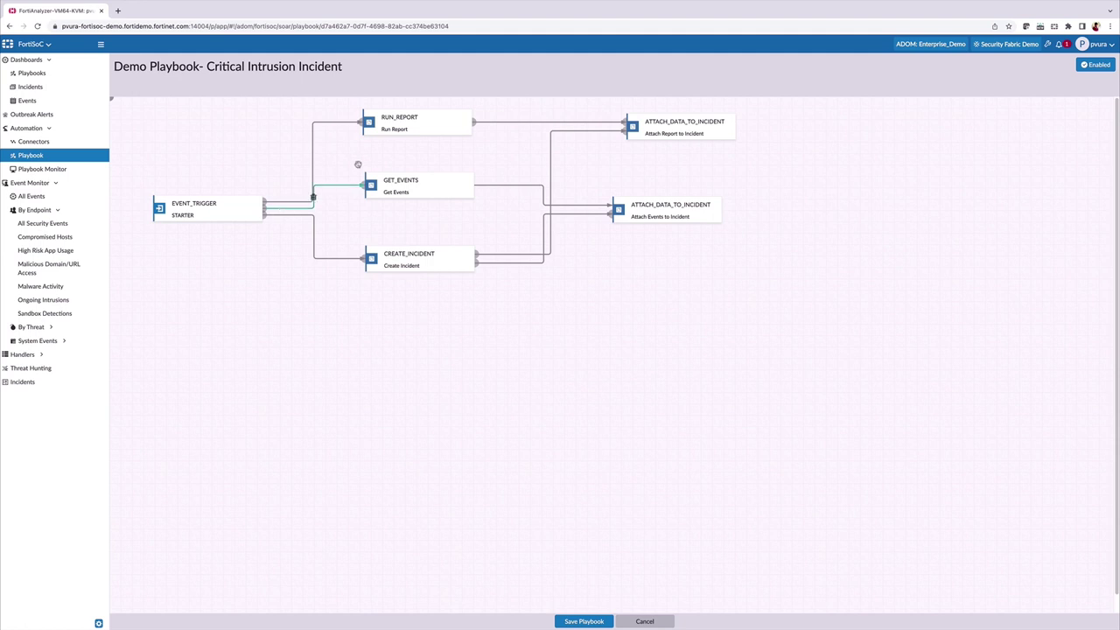
left_click(464, 180)
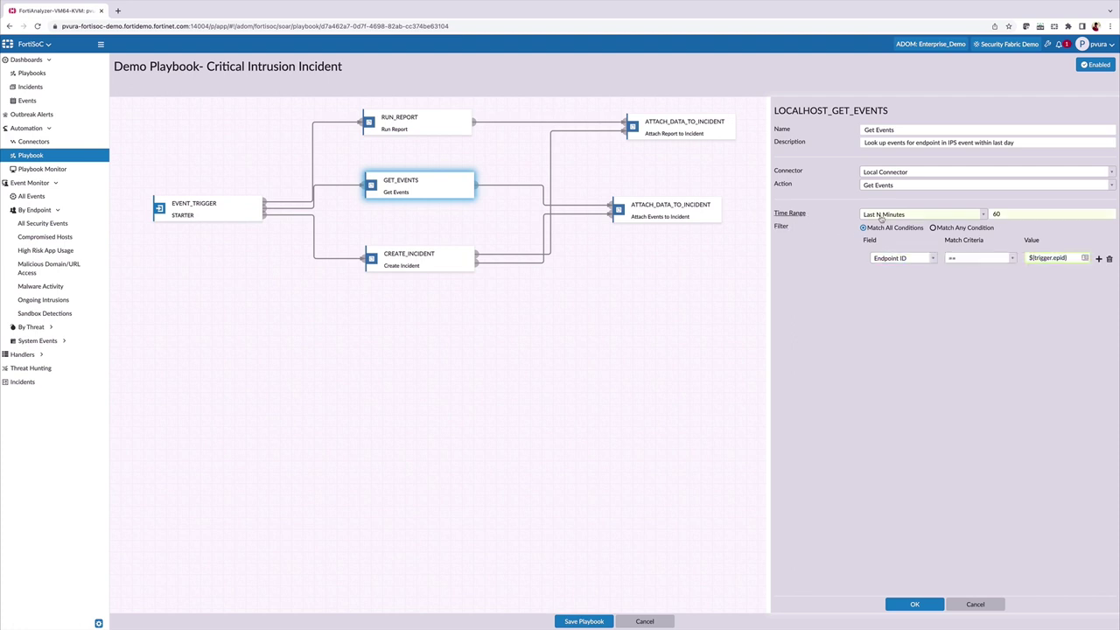
left_click(902, 187)
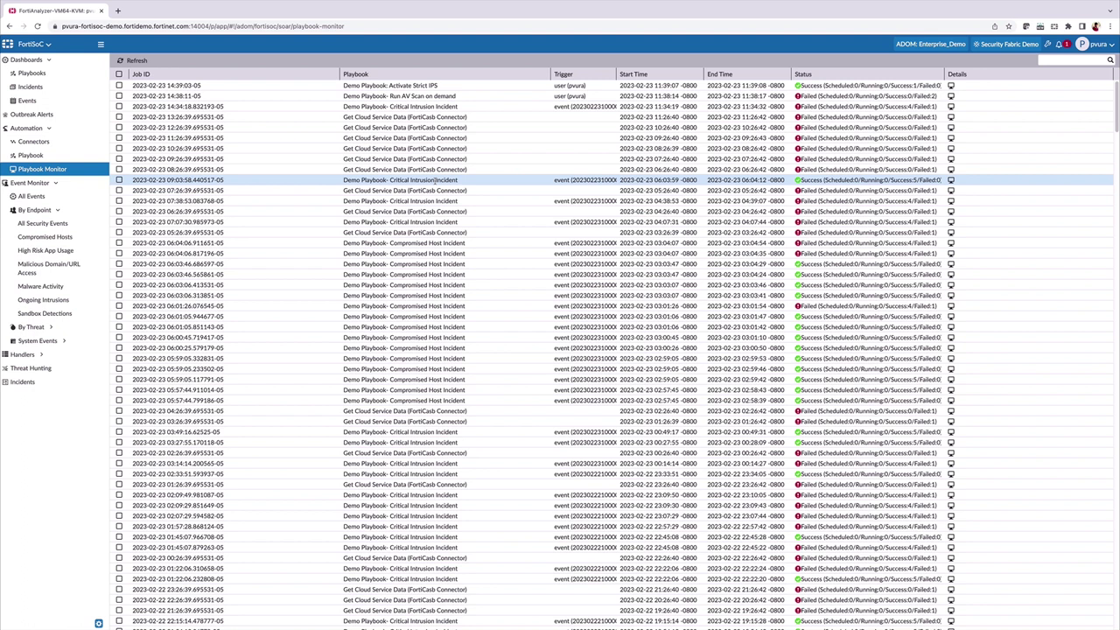
double_click(434, 180)
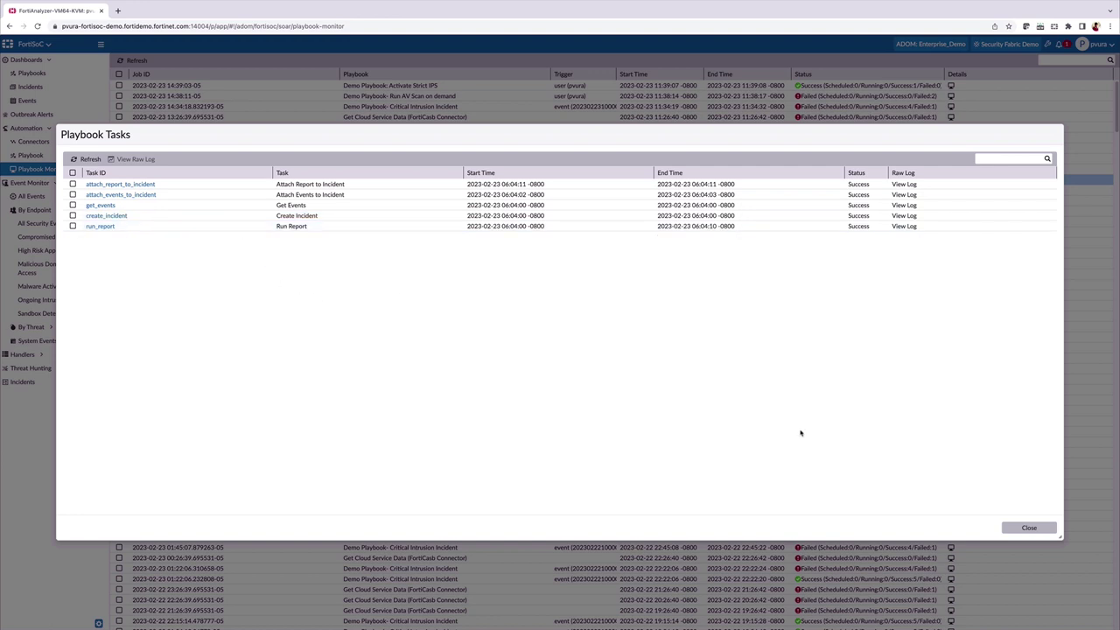
left_click(1028, 528)
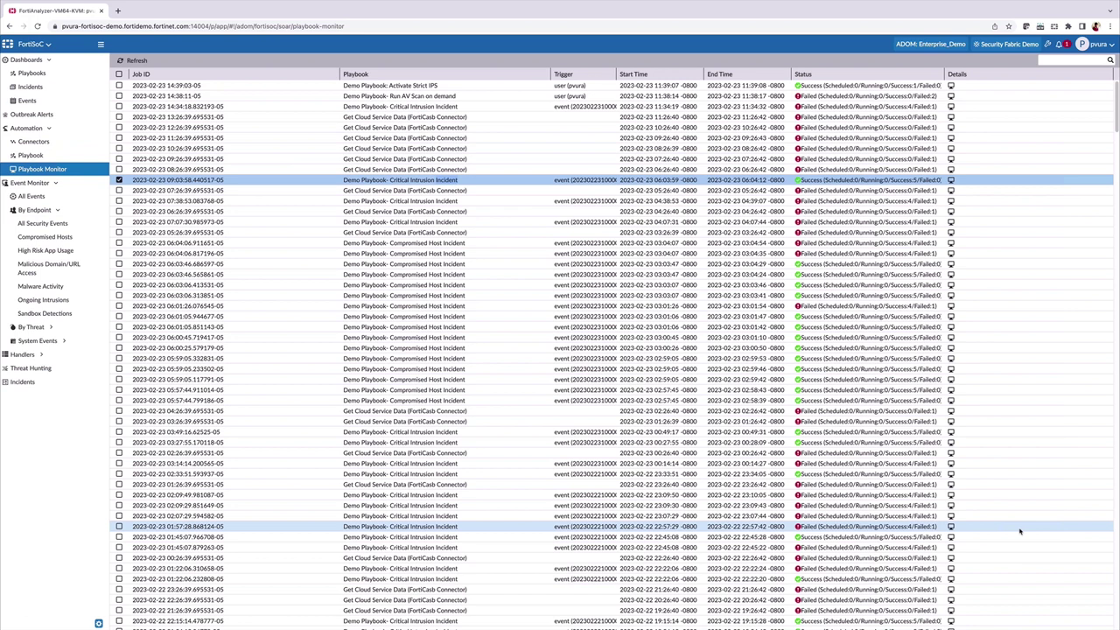
left_click(70, 380)
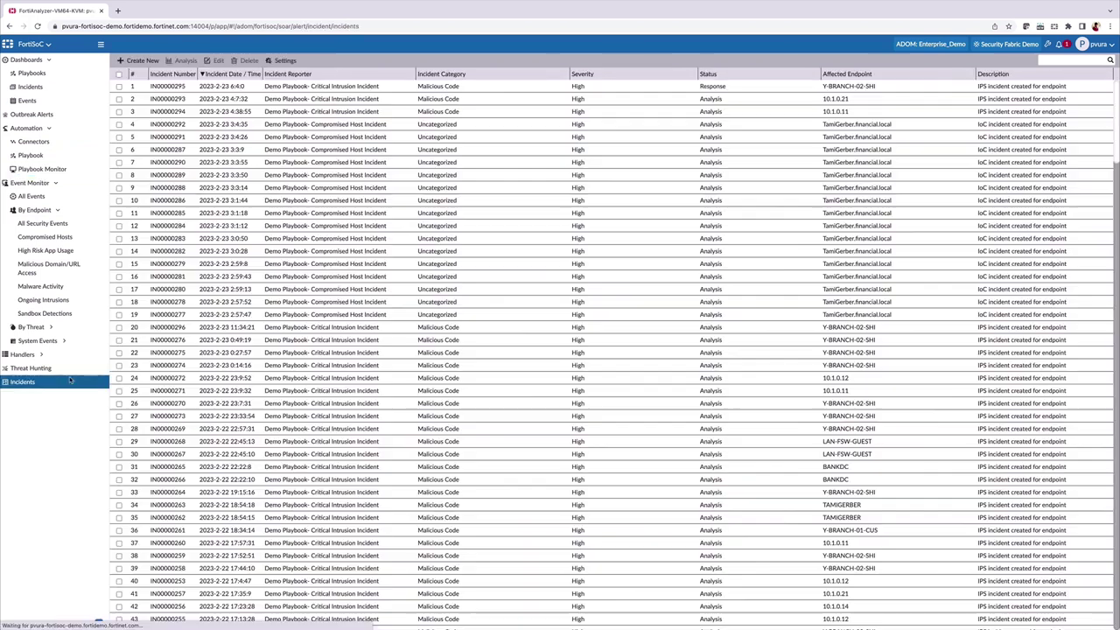
Edit incident IN00000293 to status Closed: False Positive, assigned to admin, and save it
double_click(389, 100)
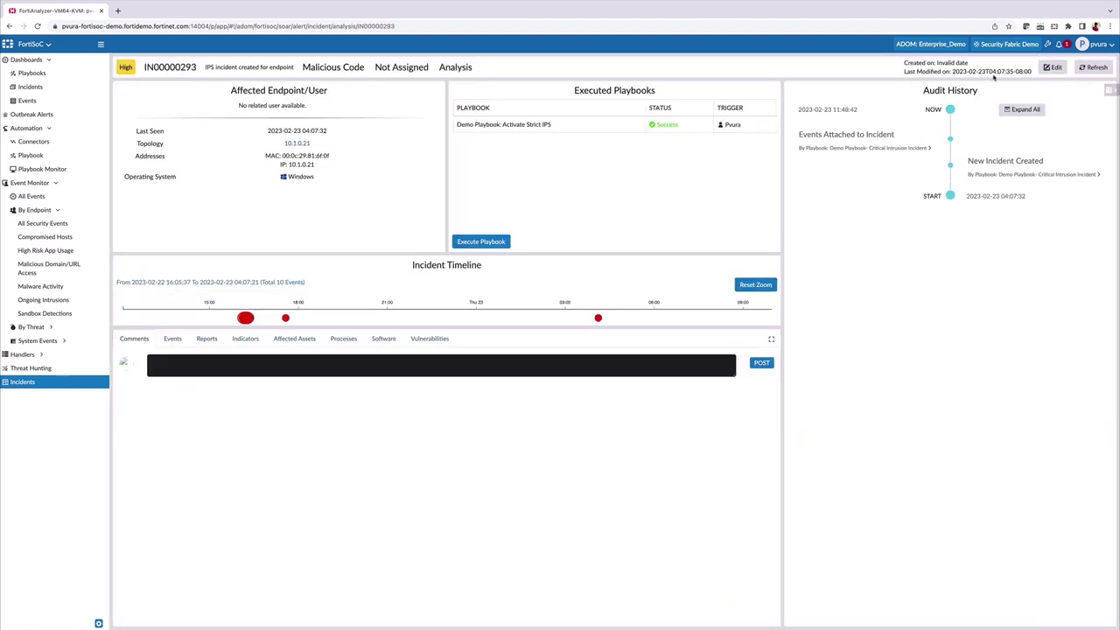
left_click(1051, 69)
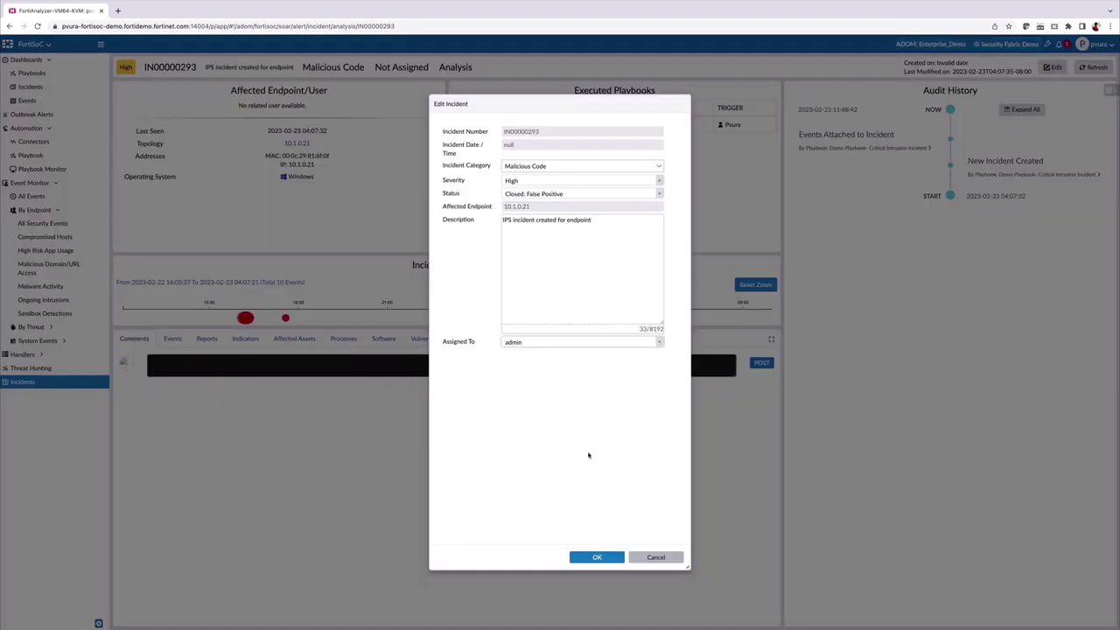
left_click(597, 557)
left_click(597, 557)
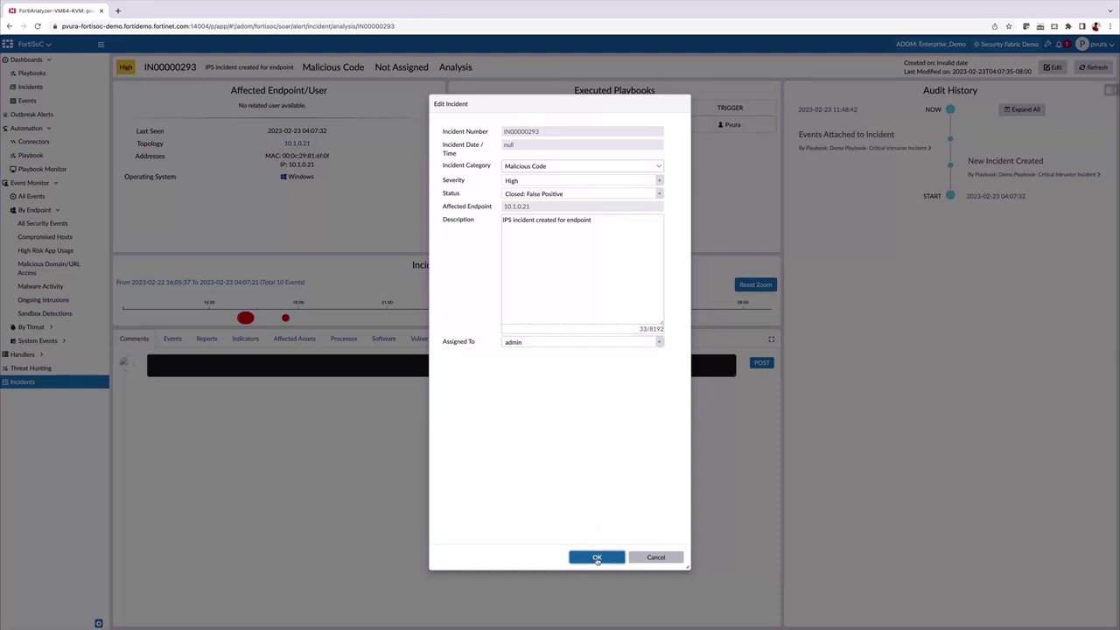
left_click(597, 557)
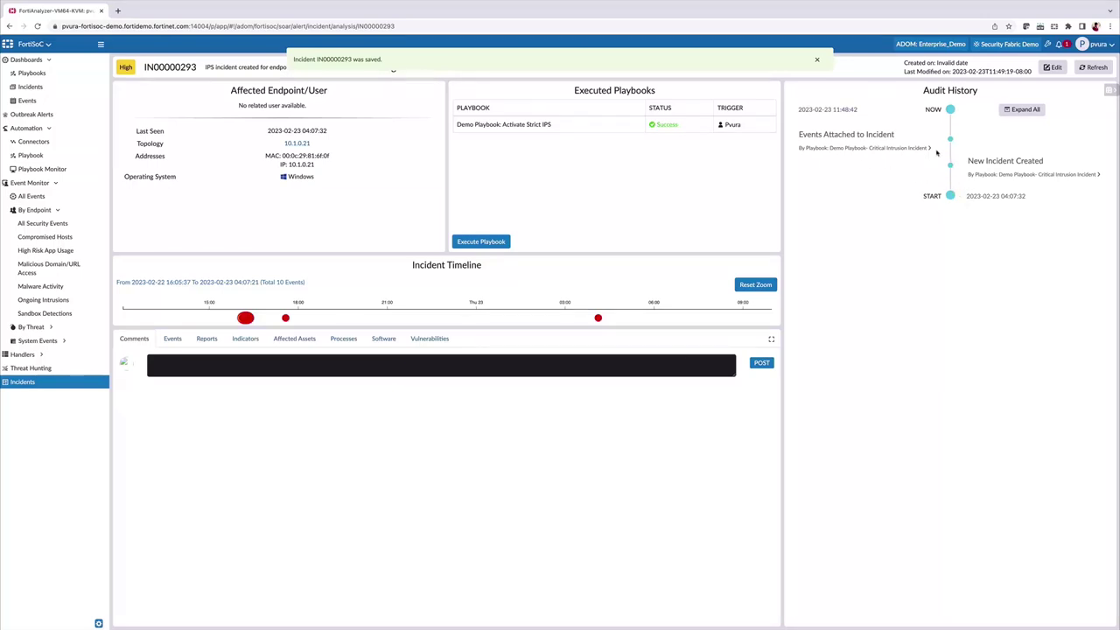
Run Demo Playbook: Activate Strict IPS on device Enterprise_Core, then view the incident's events
left_click(481, 241)
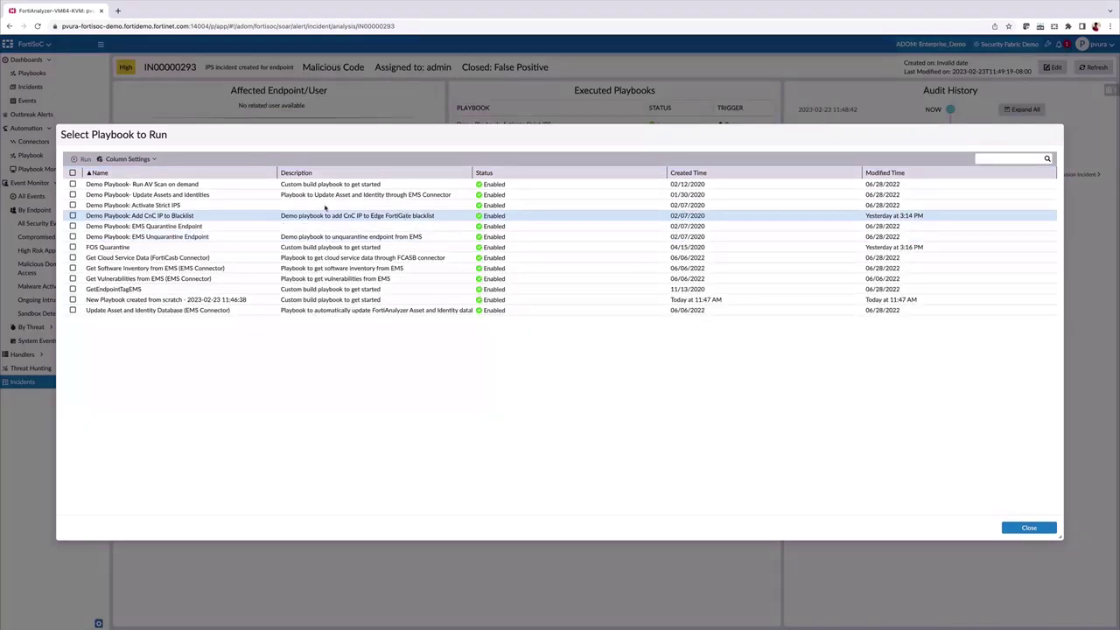
left_click(322, 206)
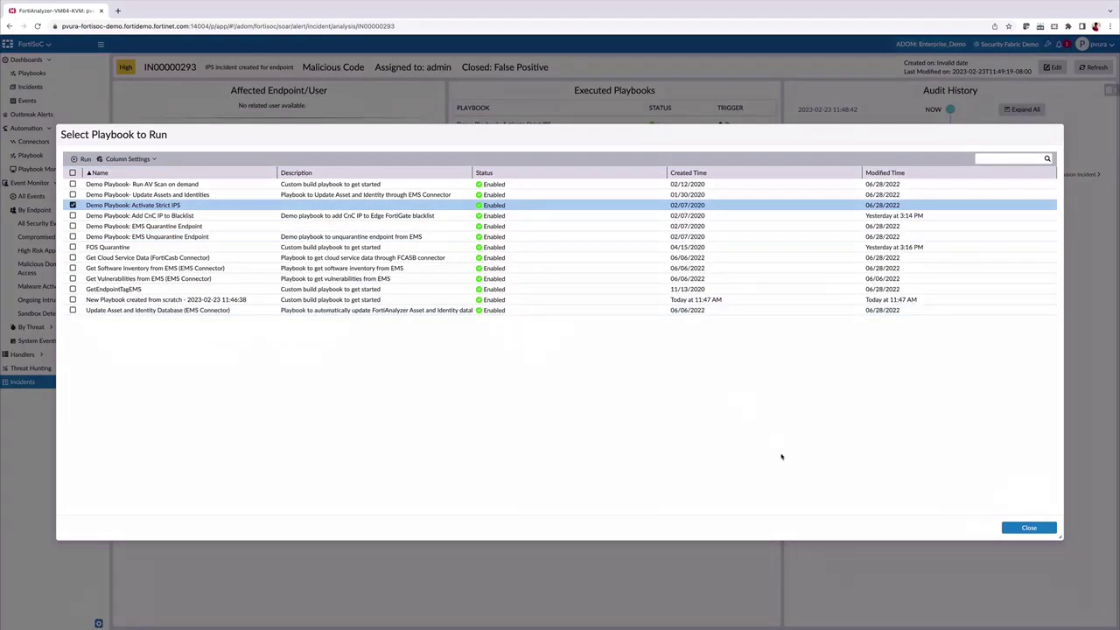
left_click(1029, 528)
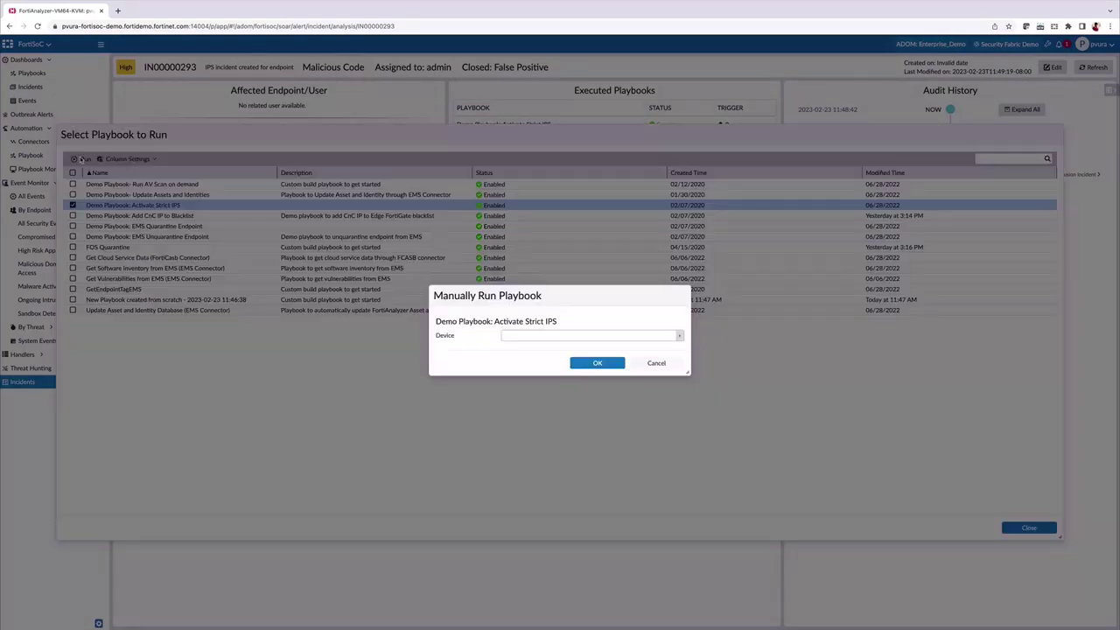
left_click(535, 339)
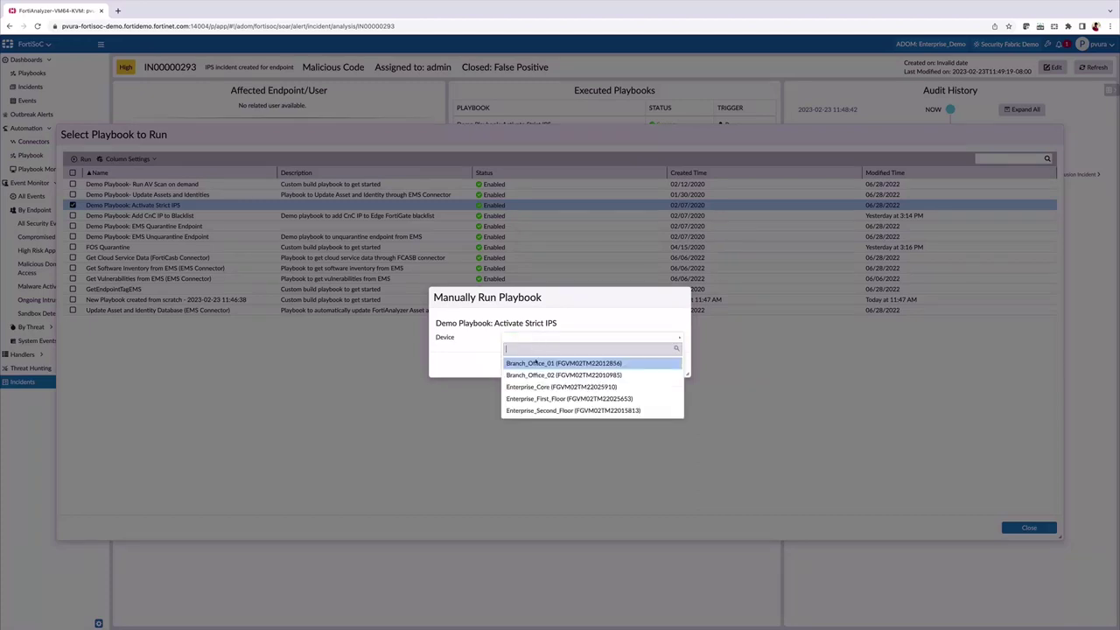
left_click(540, 388)
left_click(586, 366)
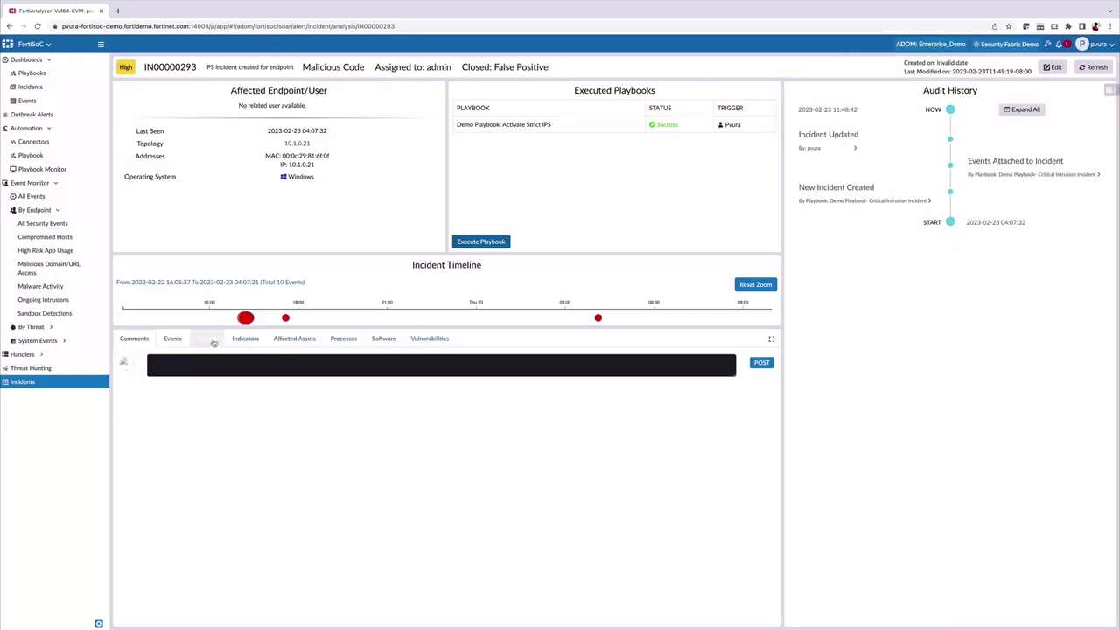
left_click(174, 339)
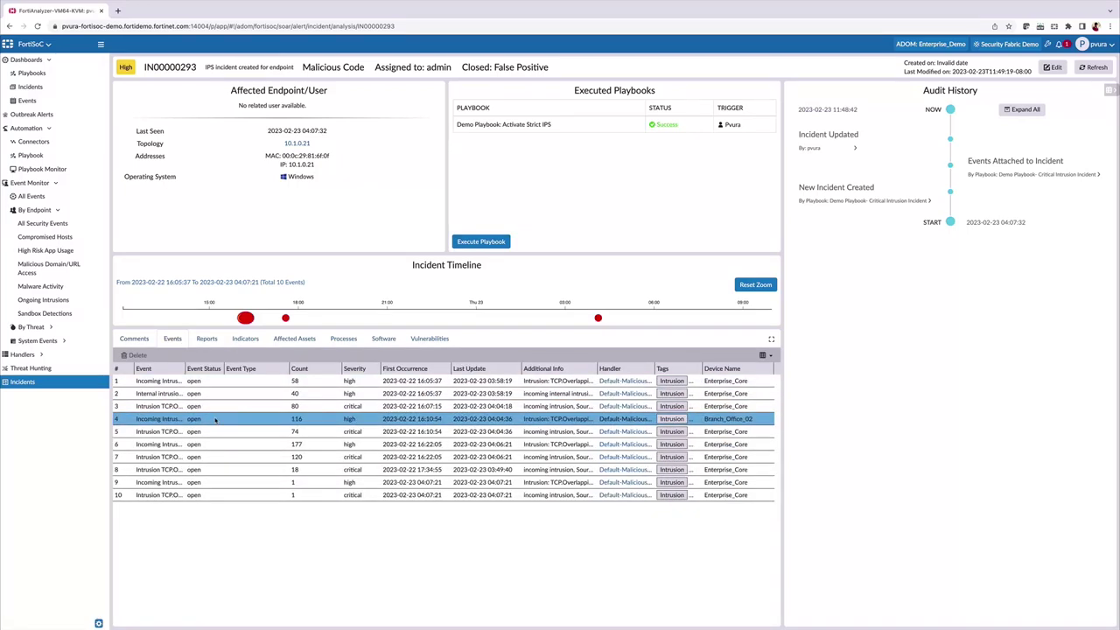
left_click(54, 368)
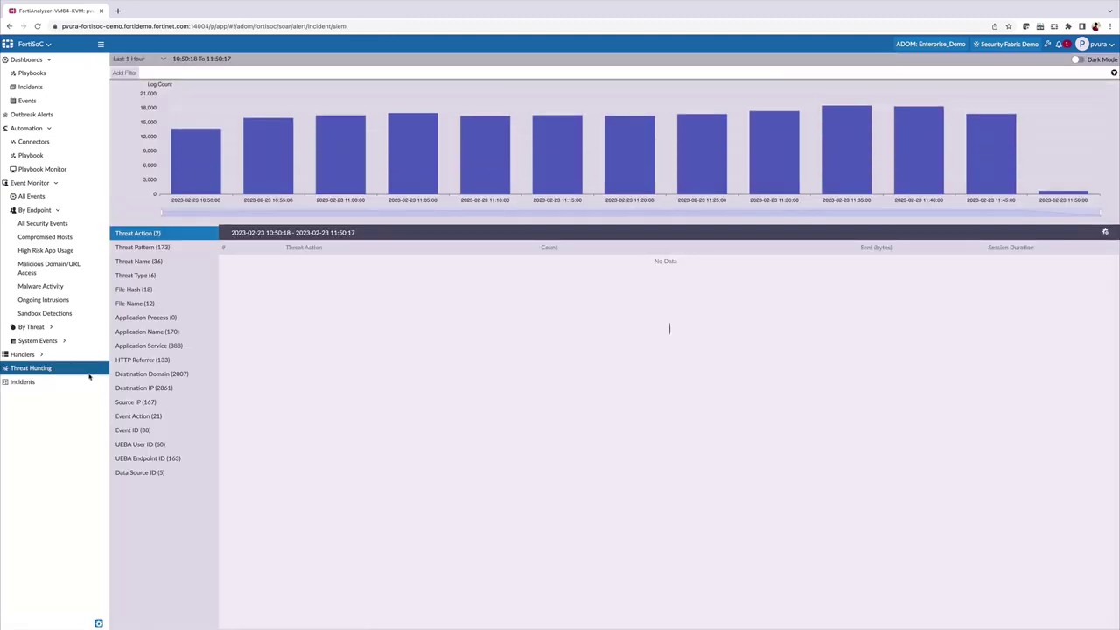
Break down the last hour's logs by Threat Pattern, browse the 173 patterns, then switch to File Hash
left_click(161, 247)
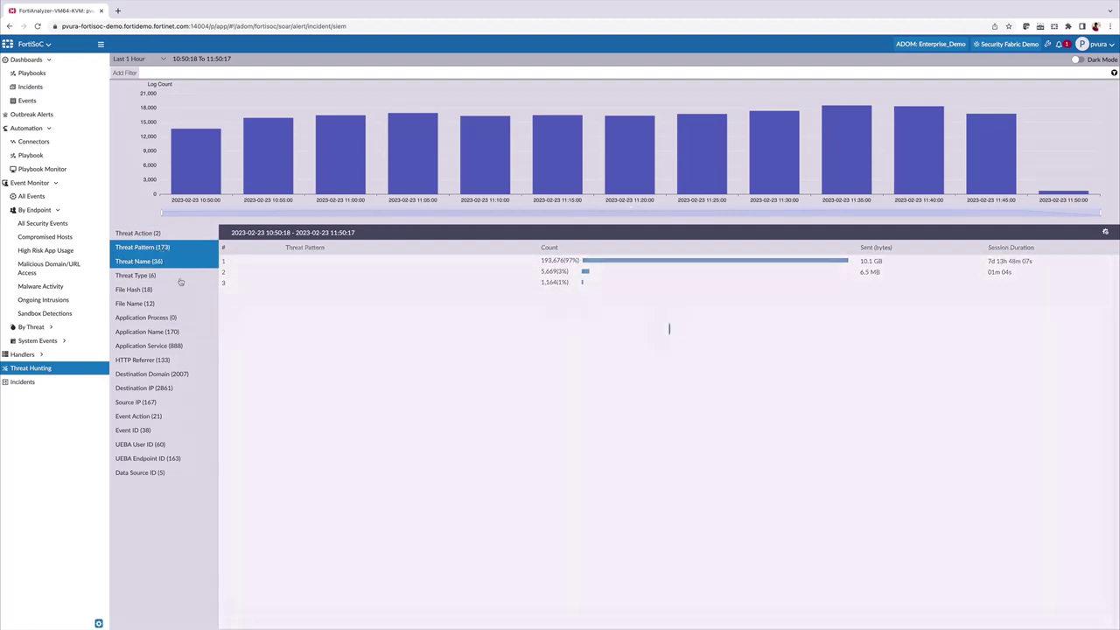
left_click(179, 276)
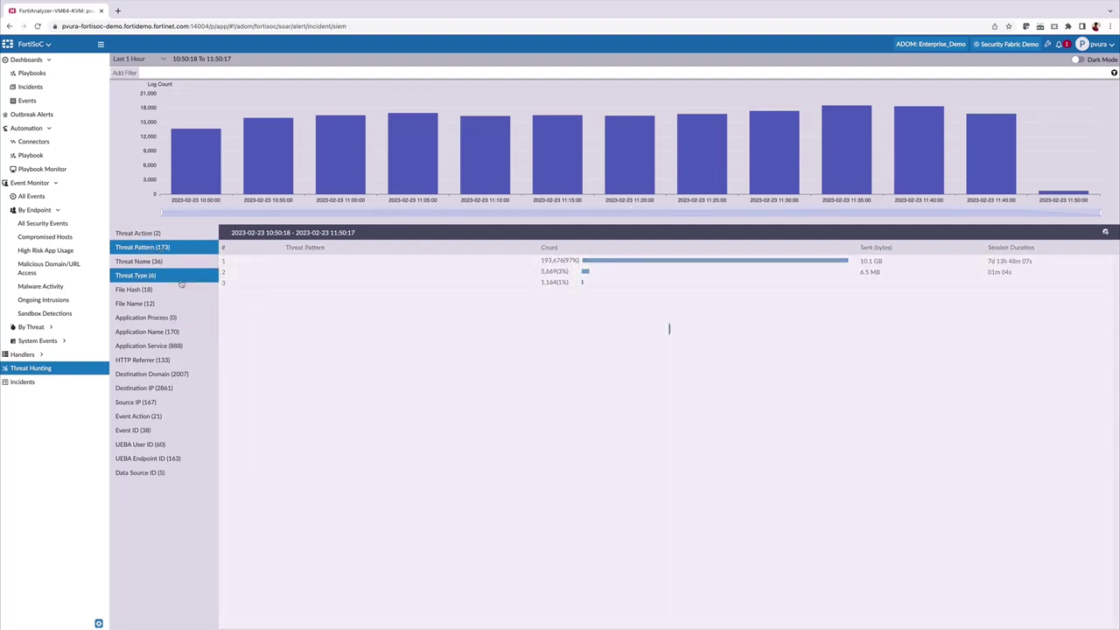
left_click(203, 248)
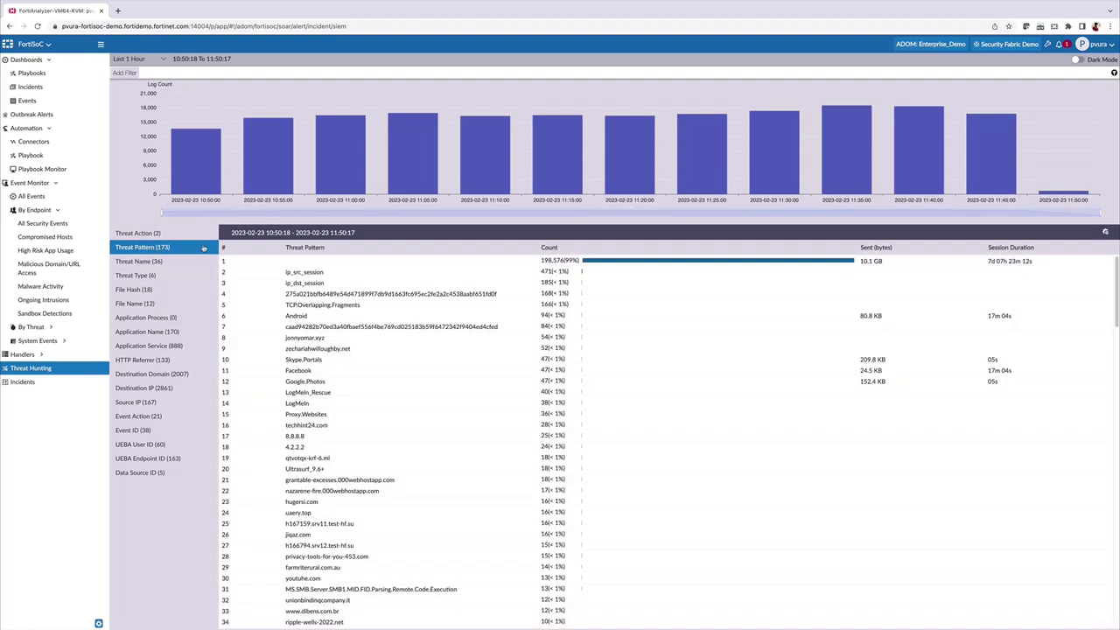
scroll(304, 283, "down", 1)
left_click(304, 282)
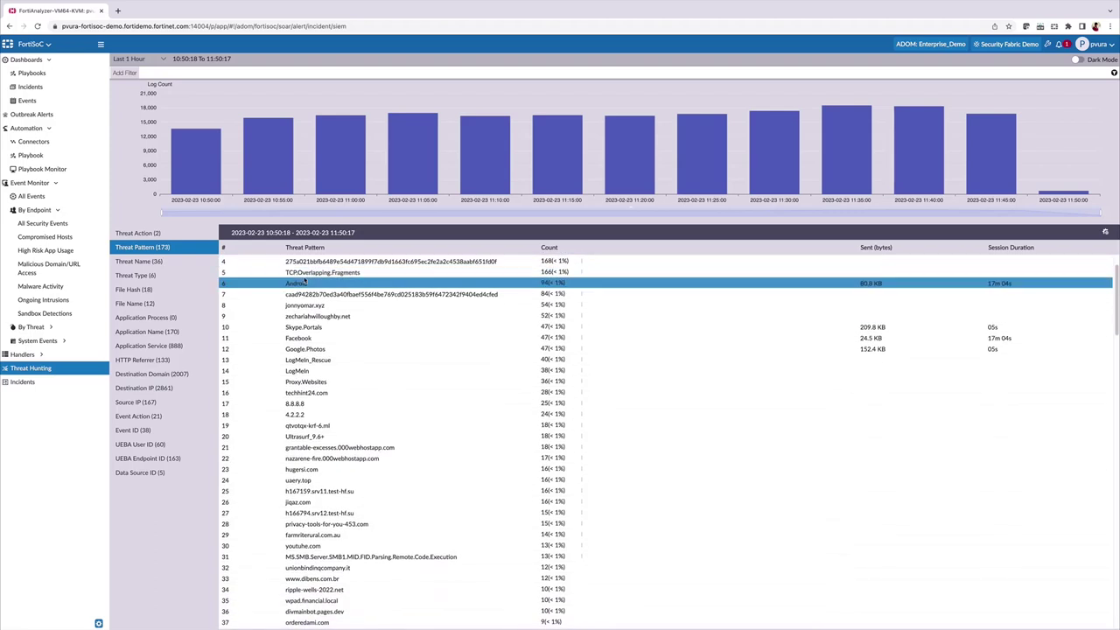
scroll(289, 288, "down", 1)
scroll(253, 295, "down", 1)
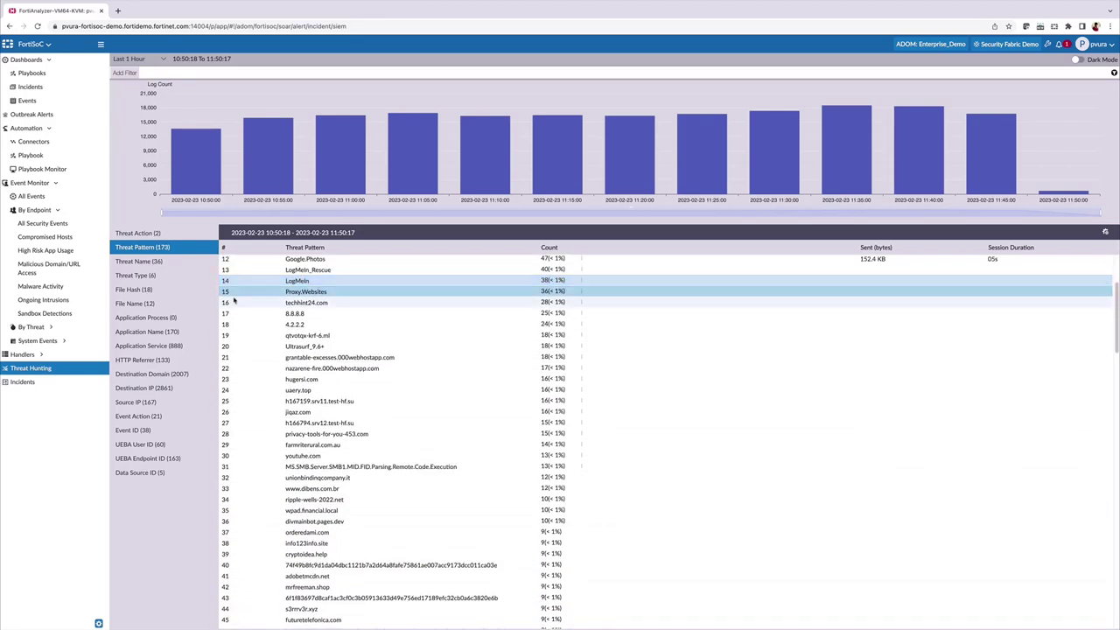
left_click(210, 291)
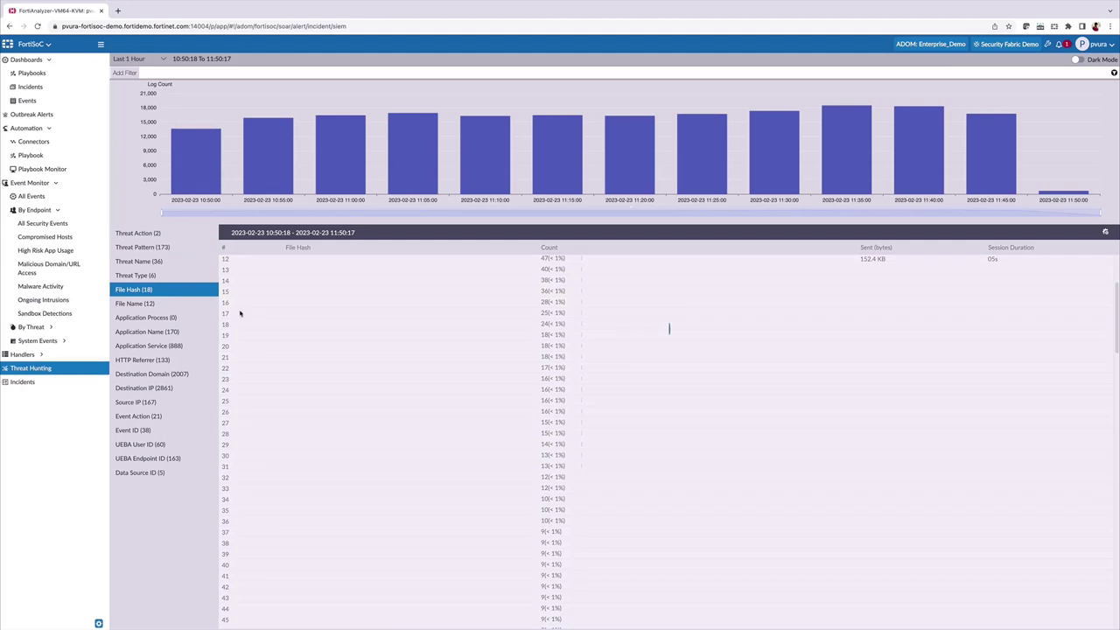